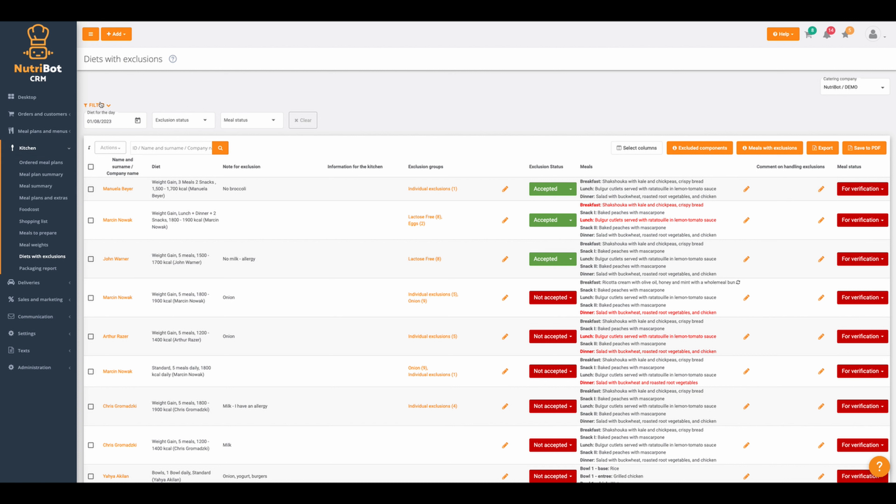
Review the diets with exclusions listed for 01/08/2023 and look at the calendar of the day filter.
scroll(319, 252, down, 2)
scroll(301, 245, up, 2)
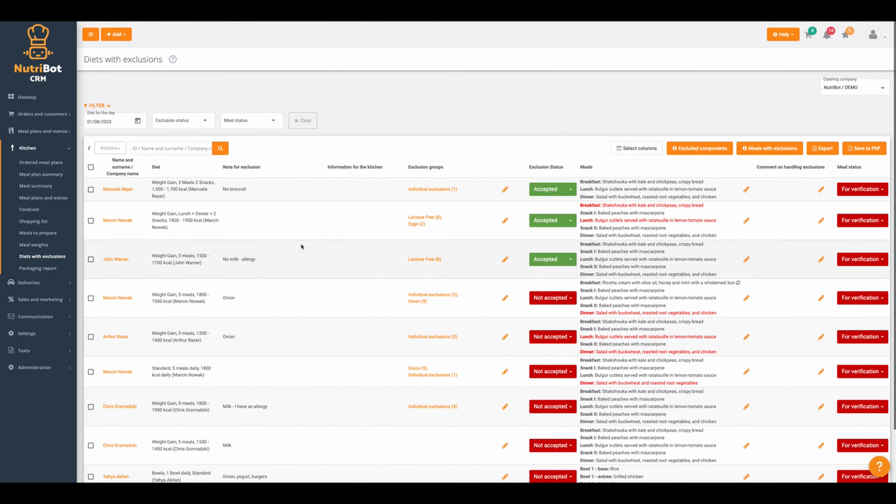
scroll(302, 244, down, 1)
scroll(94, 86, up, 1)
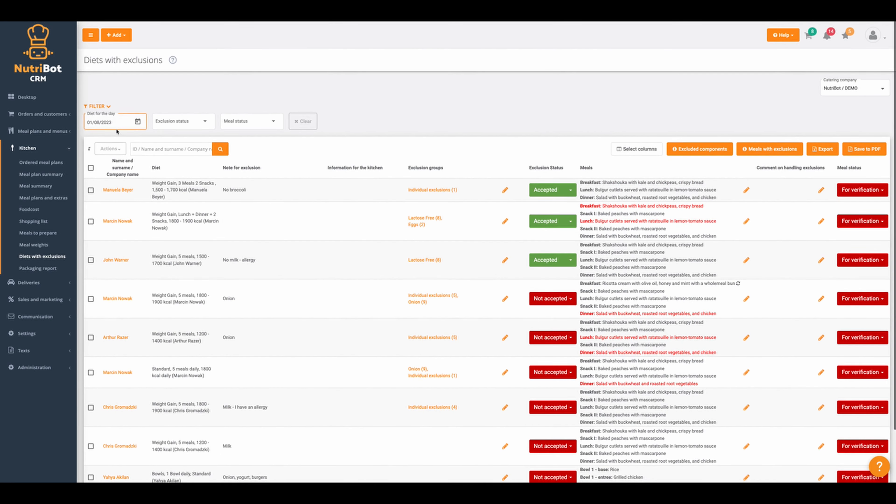
click(93, 124)
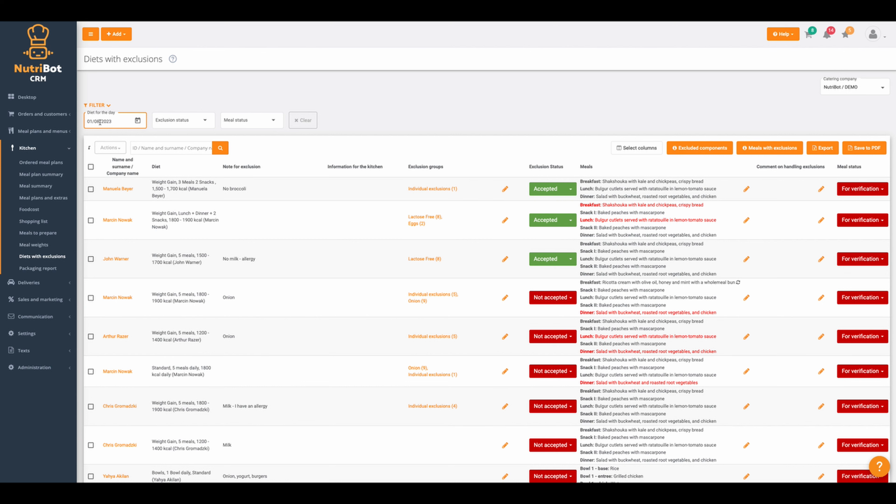
click(100, 122)
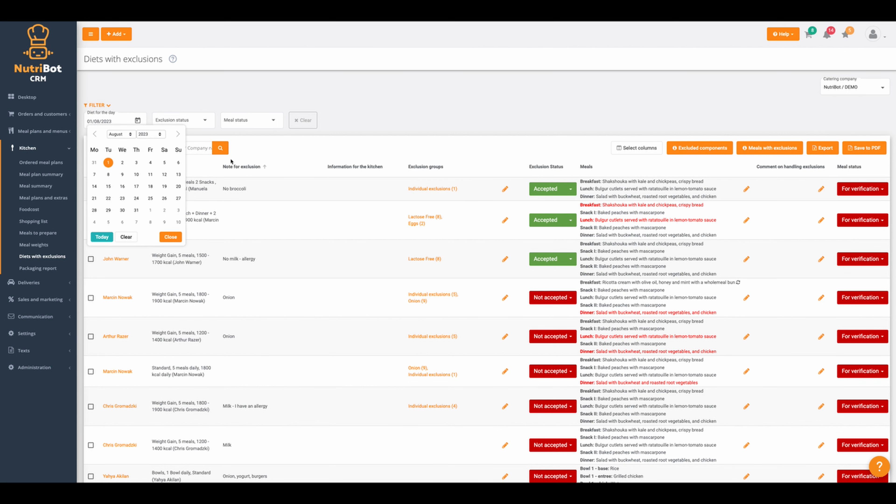
click(280, 184)
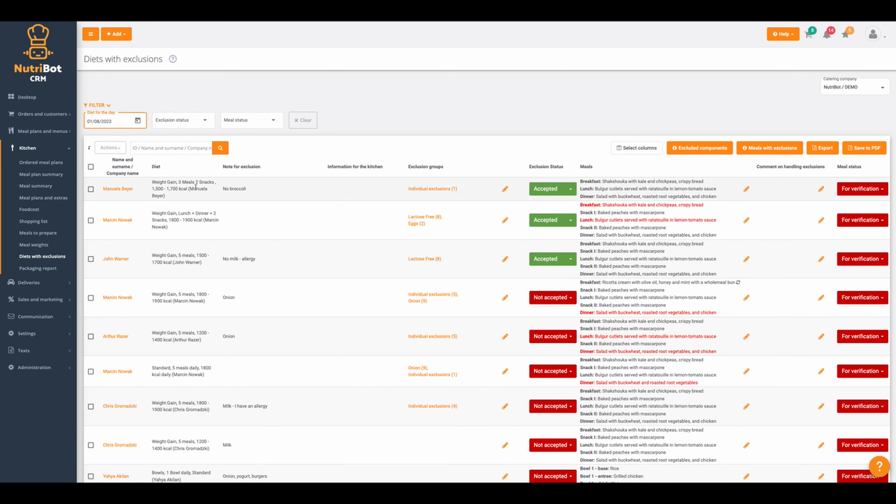
scroll(194, 184, down, 2)
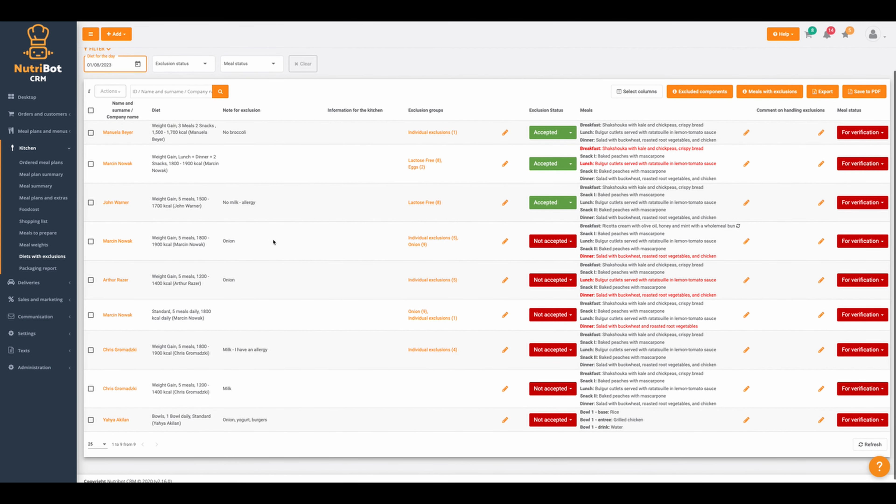
scroll(298, 268, up, 1)
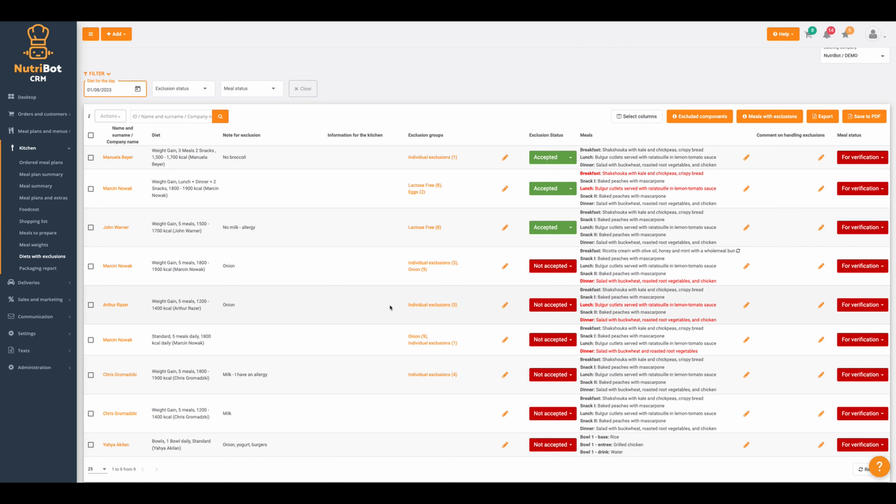
Open the help guide about Exclusions at Step 1 and look over the customers' notes, exclusion groups and statuses.
click(875, 466)
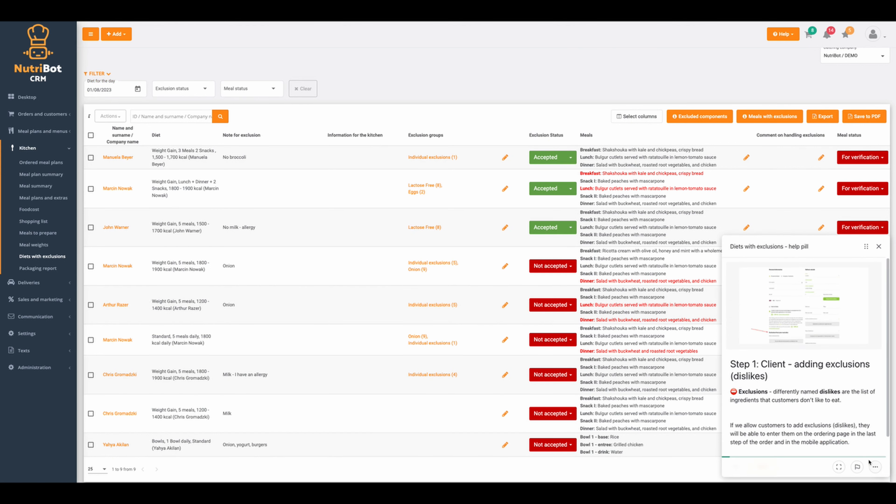
scroll(812, 406, down, 1)
click(745, 441)
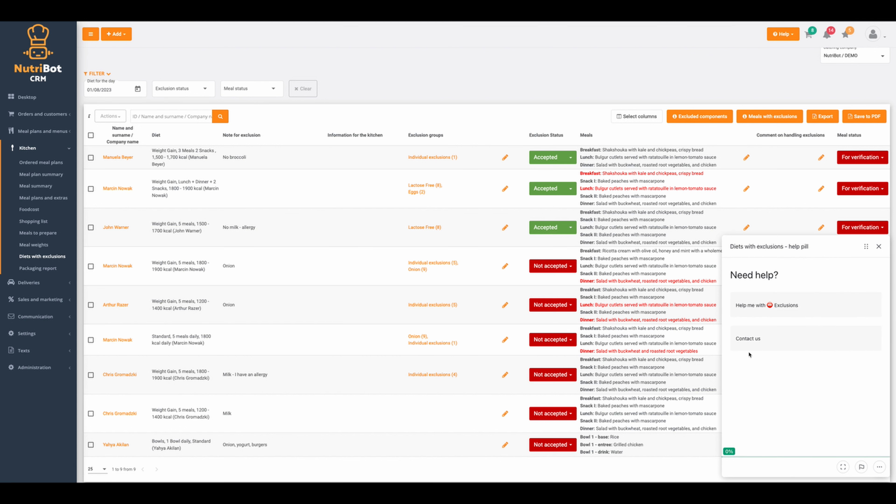
click(786, 304)
scroll(344, 187, up, 2)
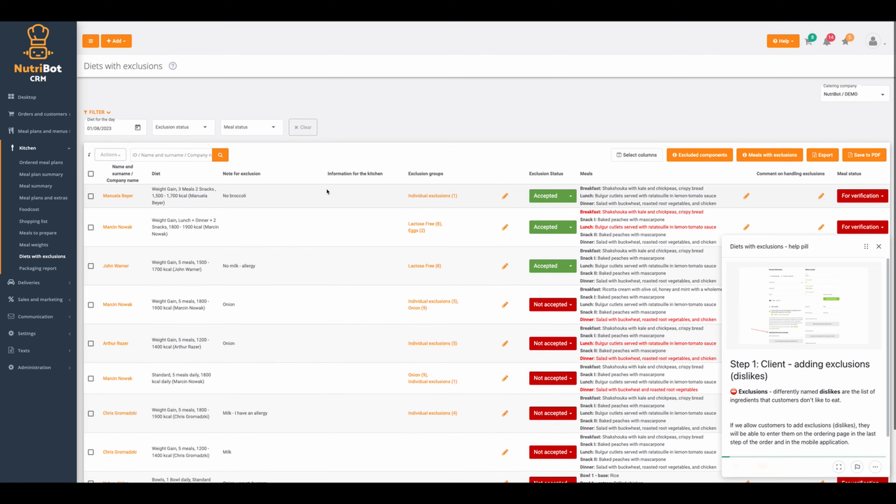
scroll(338, 225, down, 3)
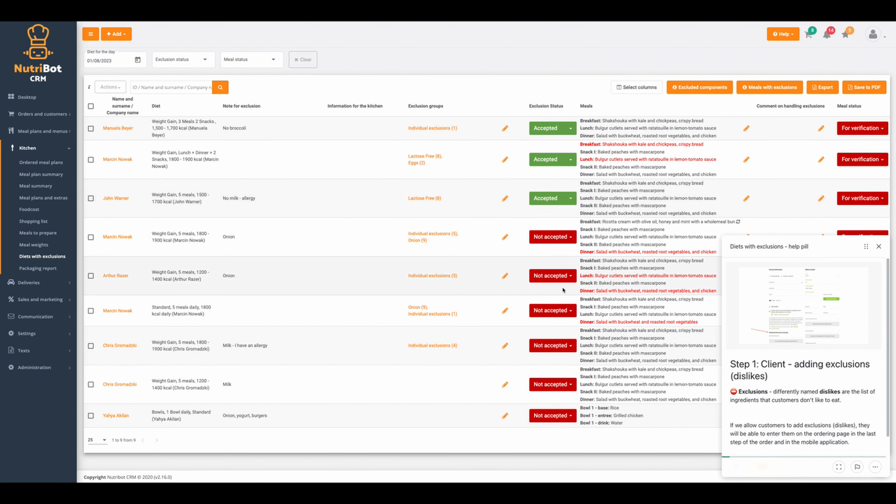
Advance the help guide through Step 2 to the exclusion mapping instructions and view their illustration enlarged.
scroll(809, 387, down, 1)
click(763, 442)
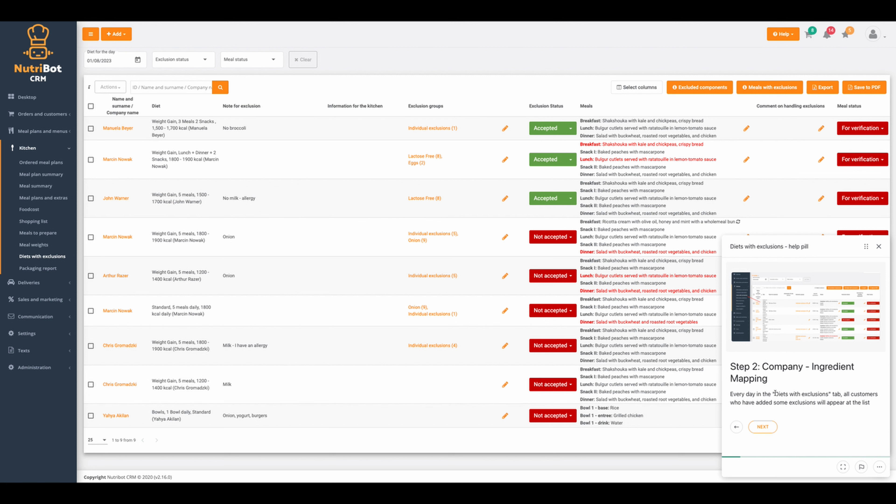
click(768, 429)
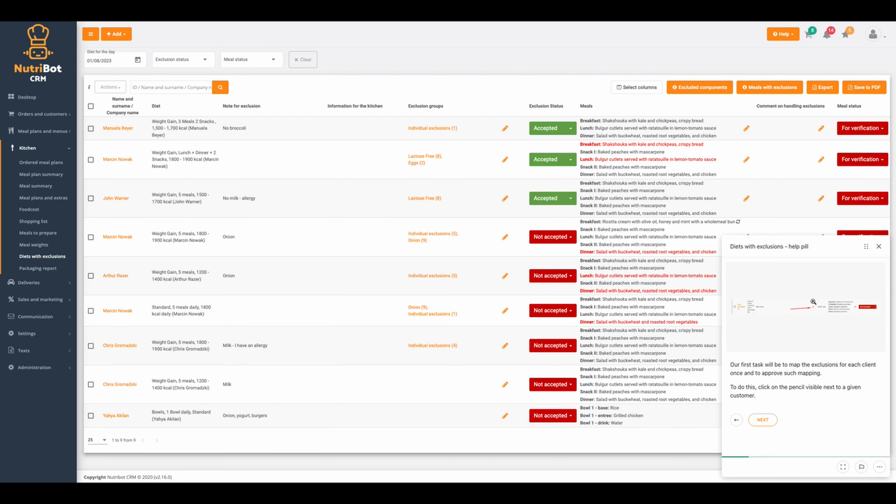
click(812, 311)
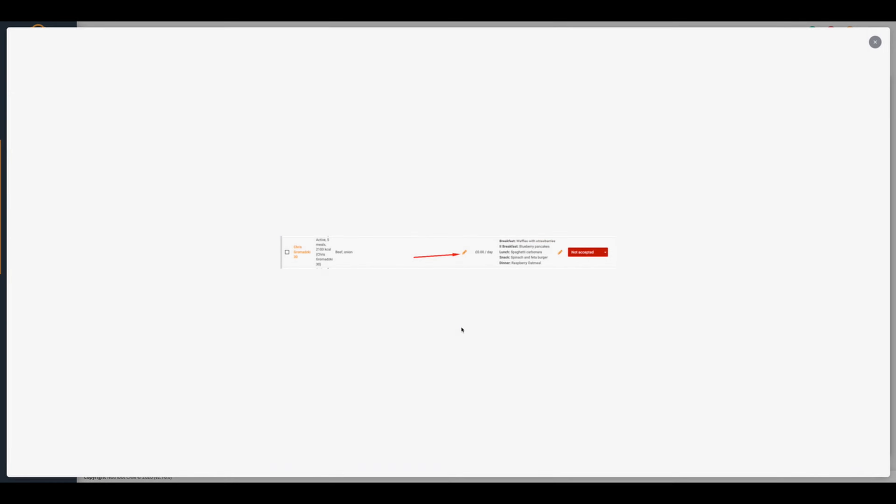
click(876, 42)
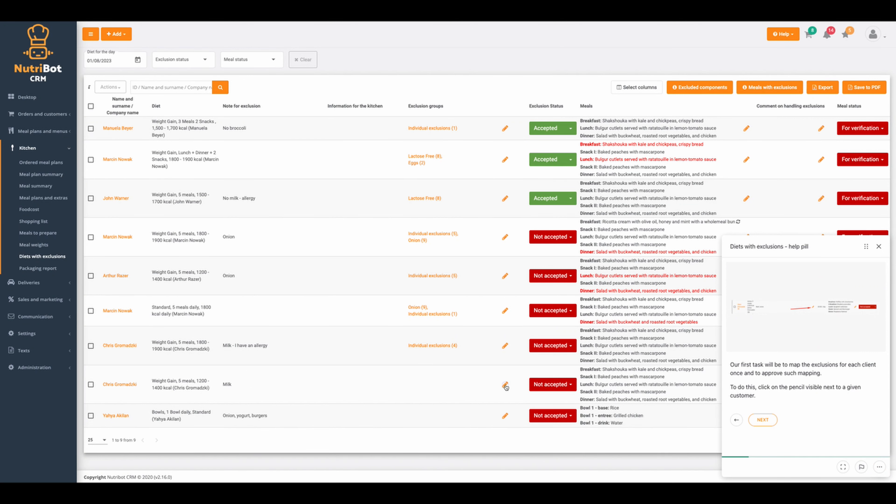
Enable individual exclusion for the customer whose note is just "Milk" and search for "milk" ingredients, going to results page 3.
click(504, 386)
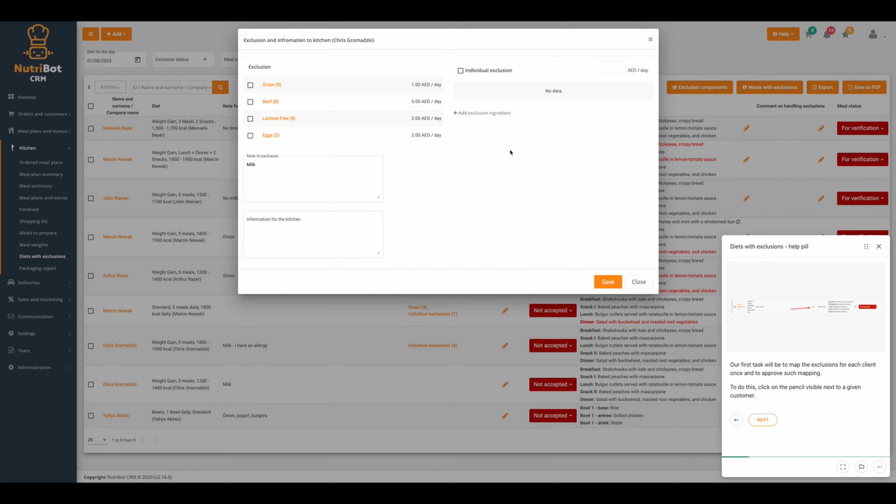
click(462, 72)
click(472, 113)
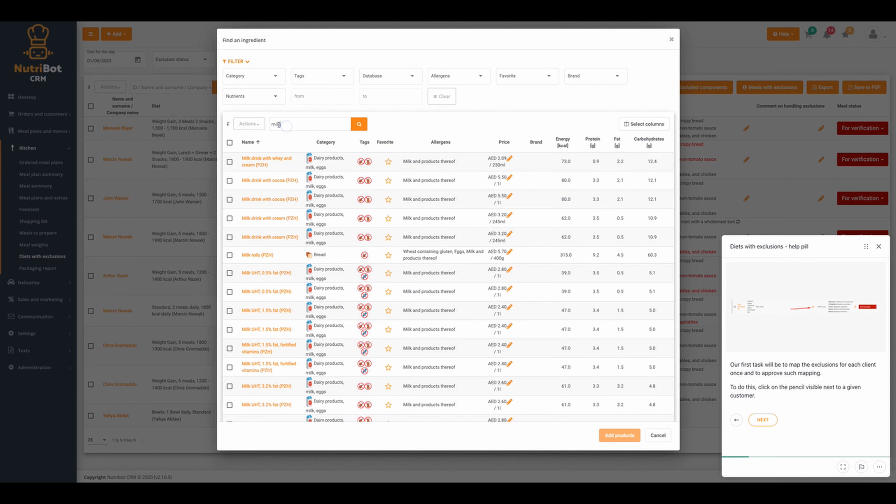
click(356, 127)
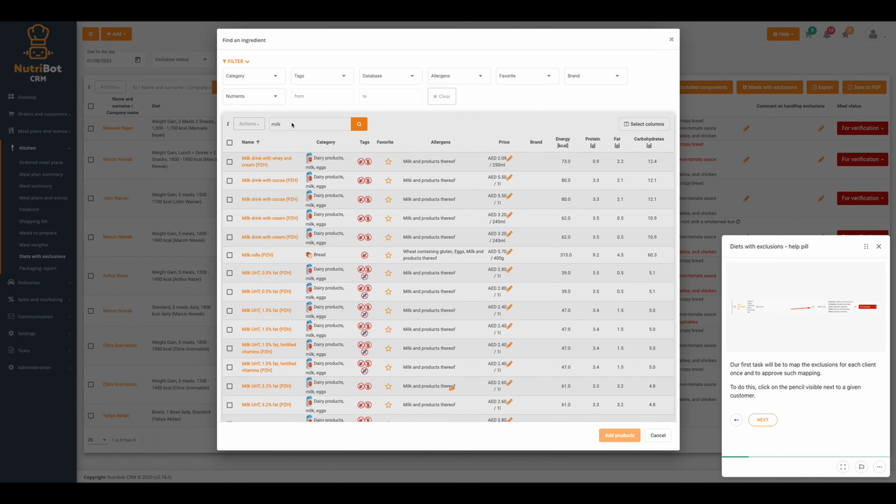
scroll(307, 318, down, 10)
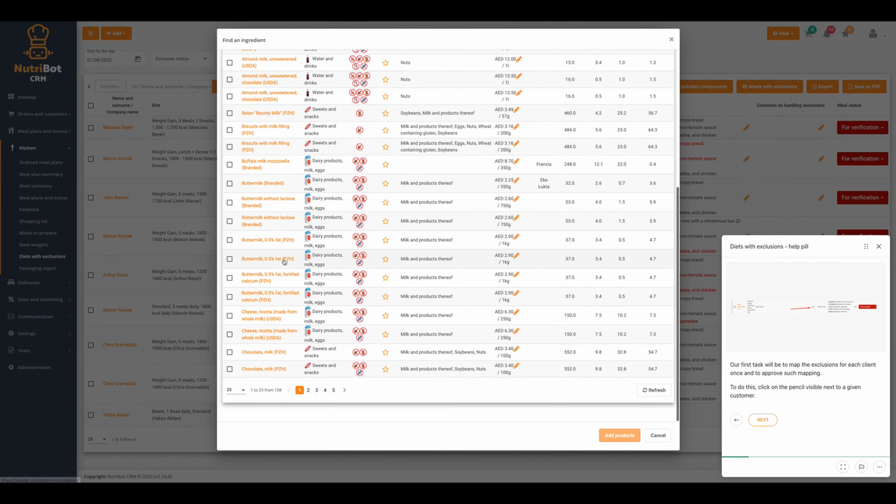
click(316, 390)
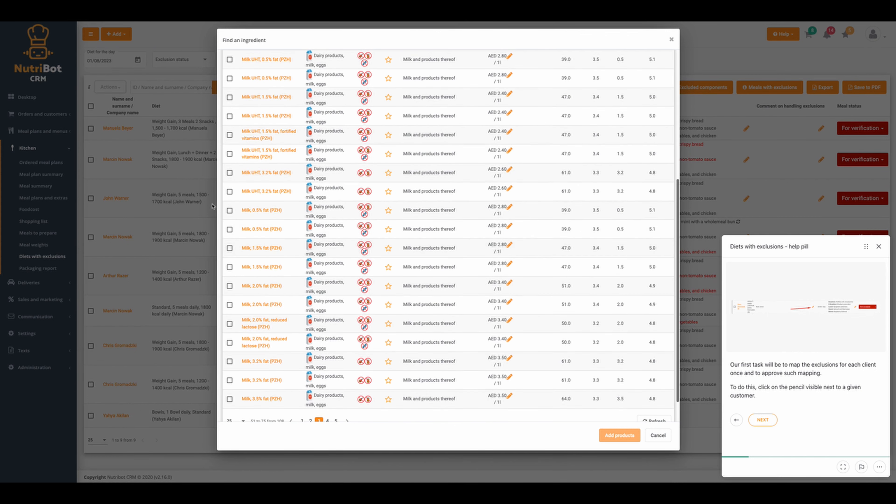
Add both entries of Milk 0.5%, Milk 1.5% and Milk UHT 3.2% fat plus one Milk 2.0% fat as excluded ingredients, and save.
click(229, 211)
click(229, 230)
click(229, 249)
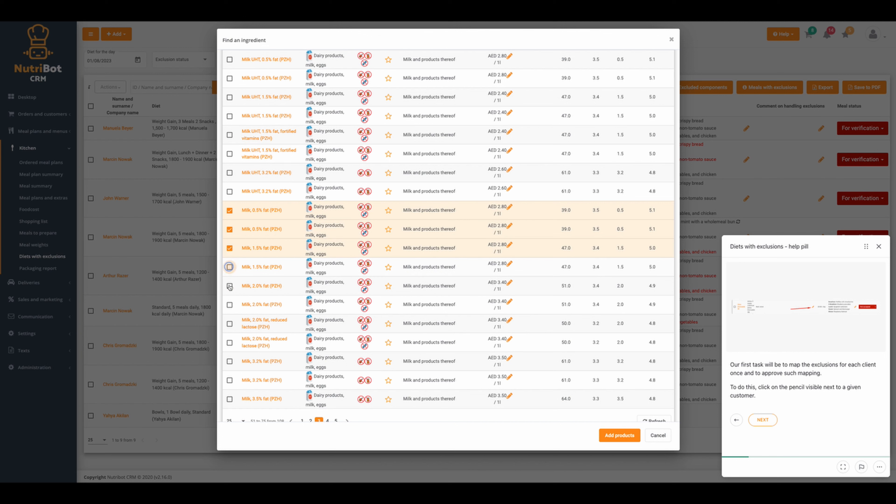
click(229, 267)
click(229, 286)
click(229, 192)
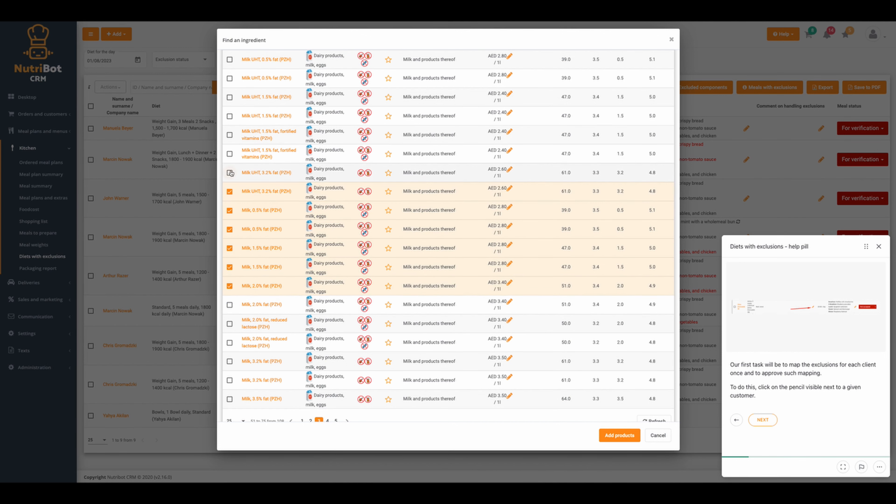
click(229, 173)
scroll(237, 183, up, 10)
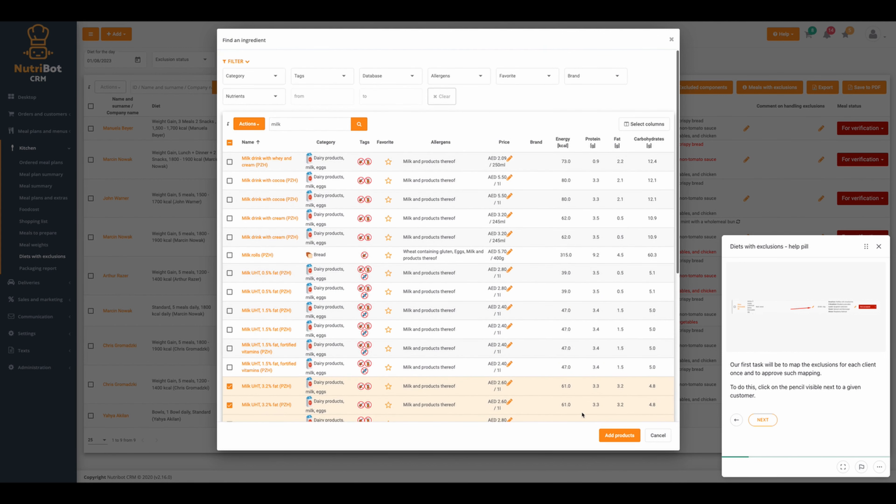
click(620, 435)
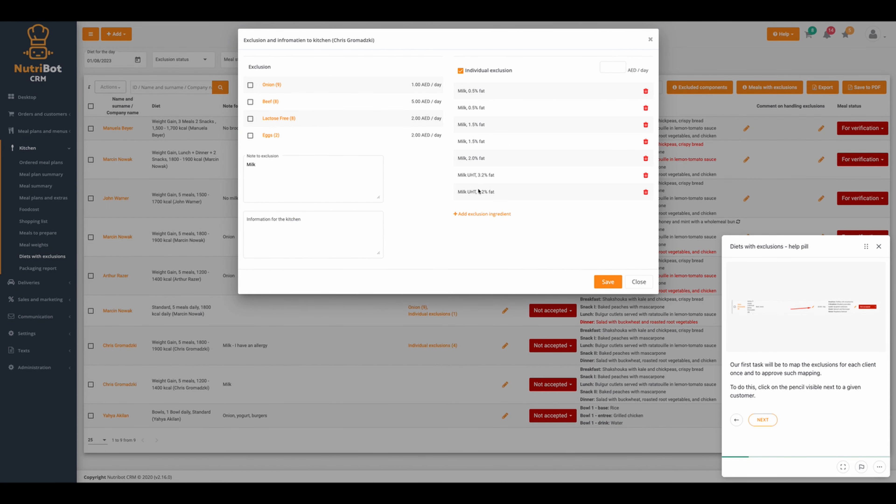
click(607, 282)
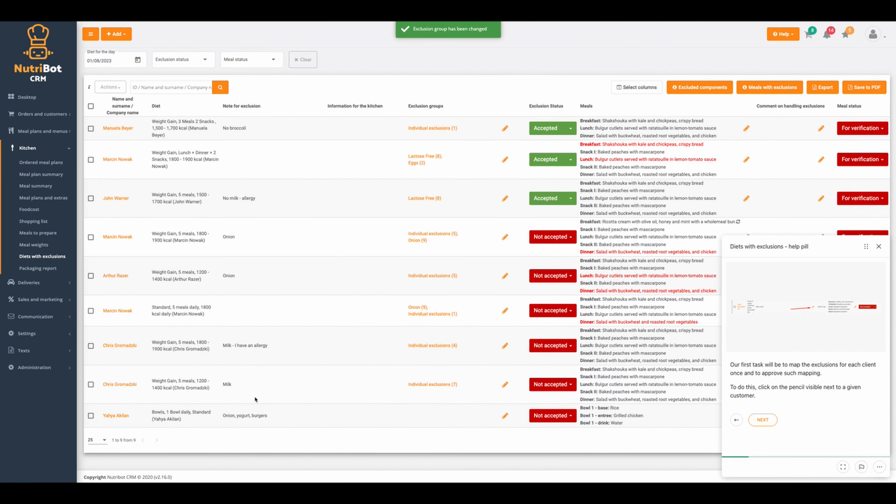
Read through the help guide's instructions on adding excluded ingredients, setting an individual price and accepting the mapping.
click(763, 420)
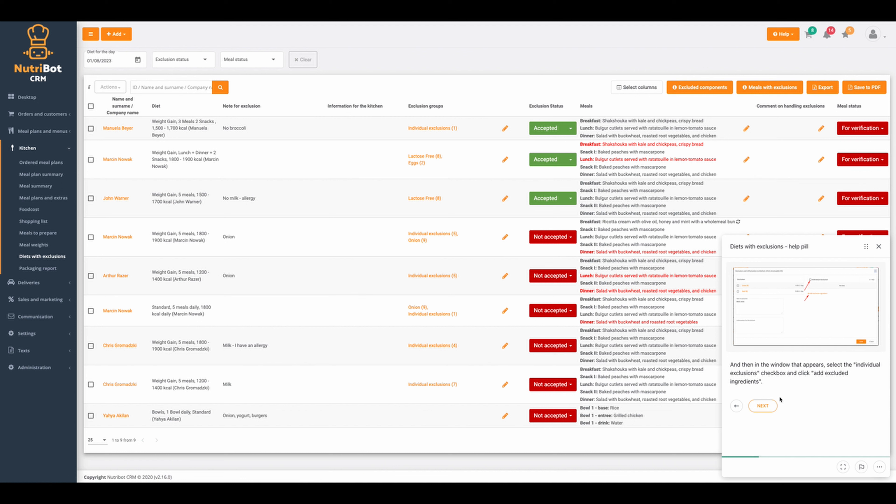
click(763, 406)
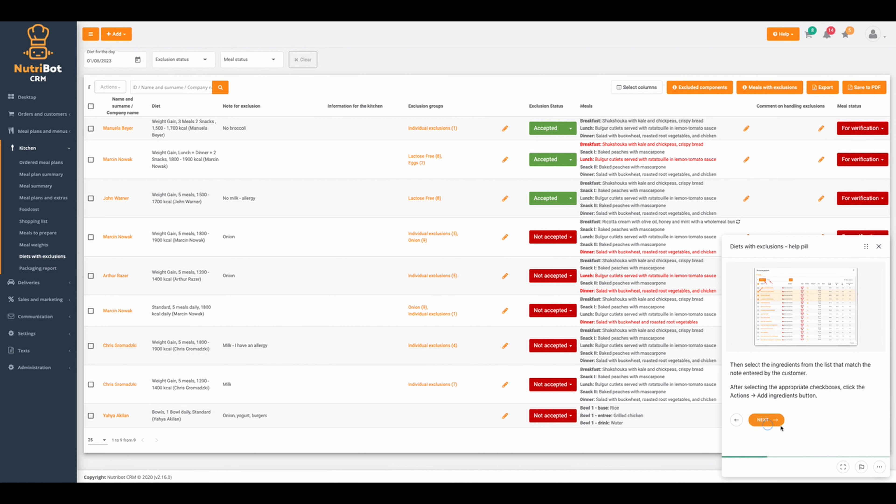
click(763, 420)
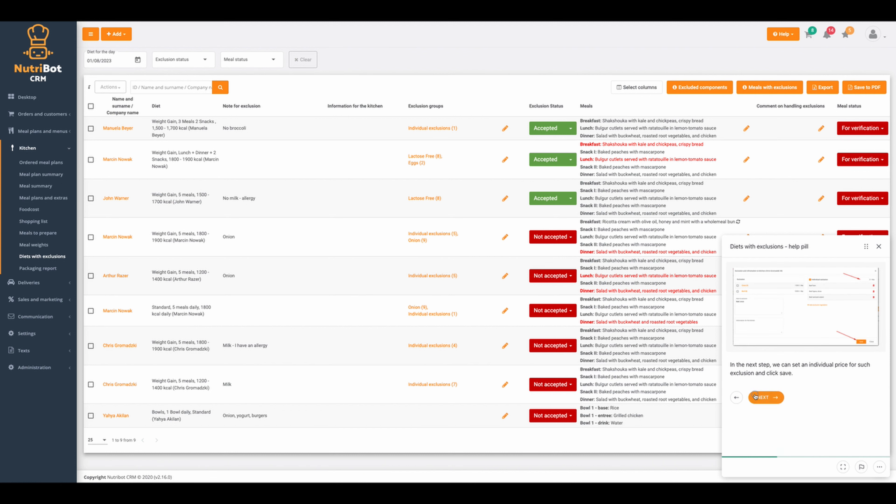
click(763, 397)
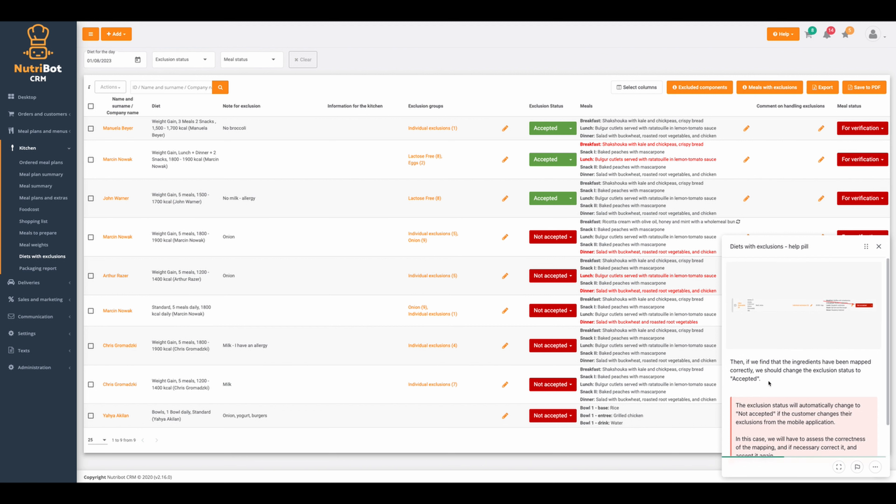
scroll(753, 390, down, 3)
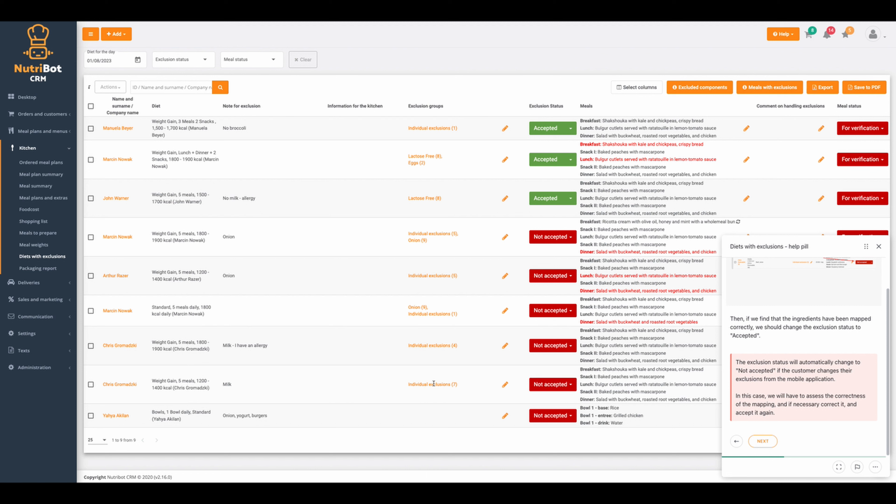
Set the exclusion status of the customer with the "Milk" note to Accepted and advance the help guide to Step 3.
click(553, 387)
click(543, 403)
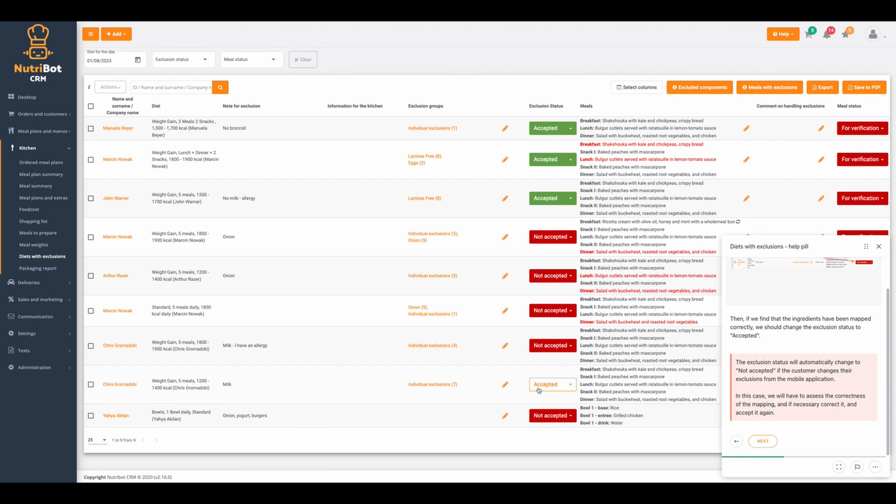
click(764, 441)
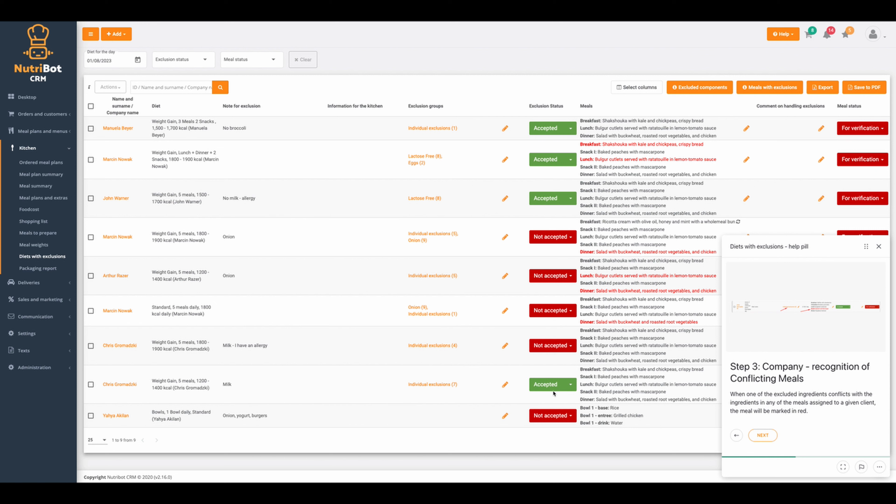
drag(585, 369, 691, 399)
click(636, 385)
drag(613, 372, 653, 401)
click(653, 401)
Open meal replacement for the Standard, 5 meals daily, 1800 kcal diet, keeping the help guide clear of the meals and dialog.
drag(866, 247, 440, 209)
scroll(732, 332, up, 1)
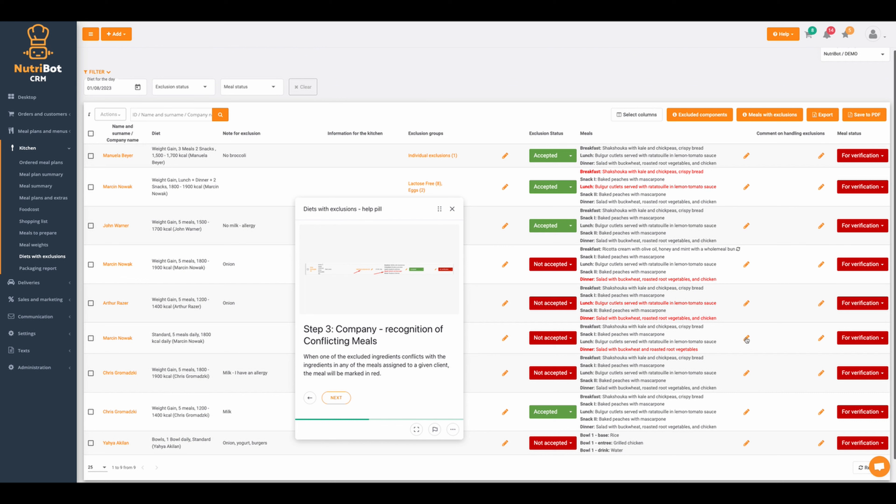
click(747, 339)
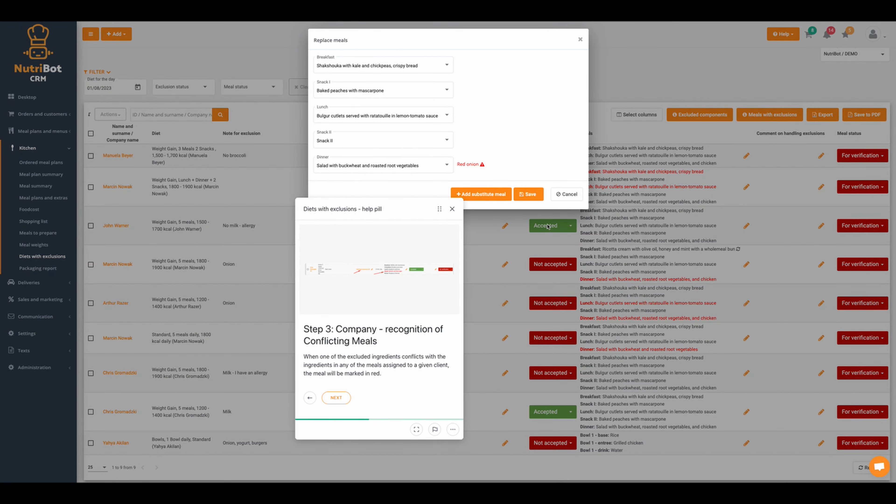
drag(439, 211, 737, 217)
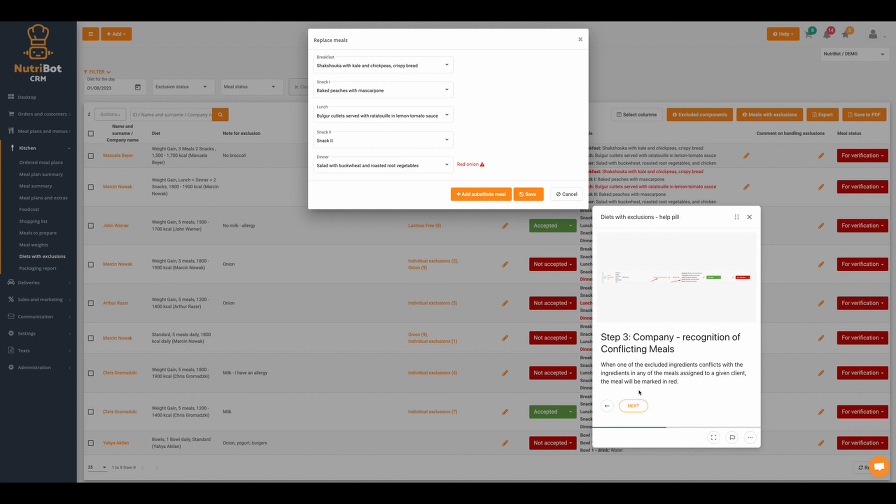
Read the help guide's instructions on replacing a conflicting meal and preview Step 4 before returning to the replacement page.
click(644, 406)
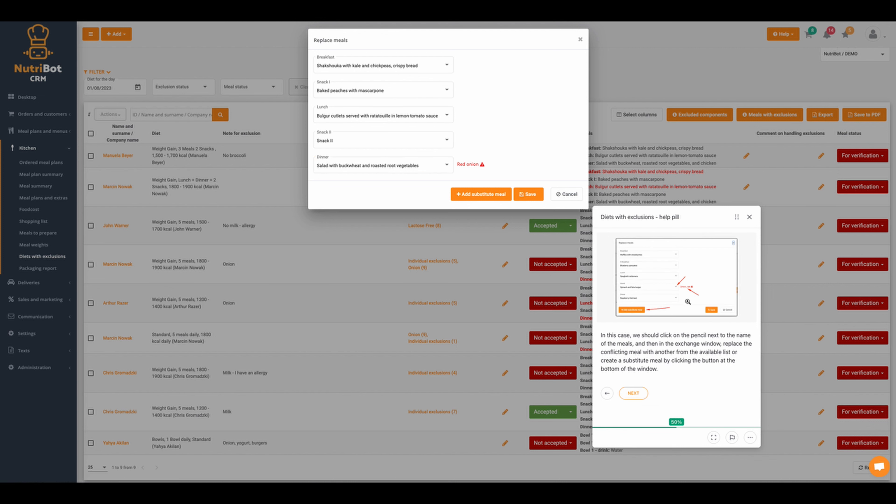
click(633, 394)
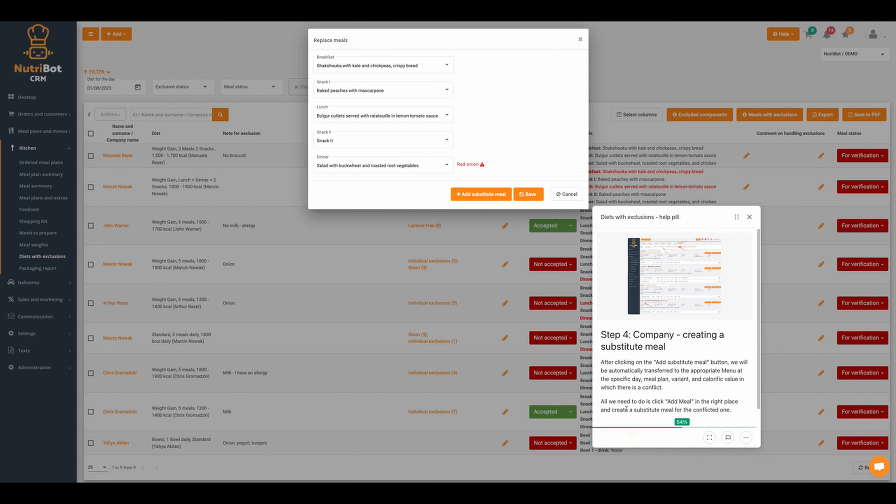
scroll(627, 409, down, 2)
click(609, 412)
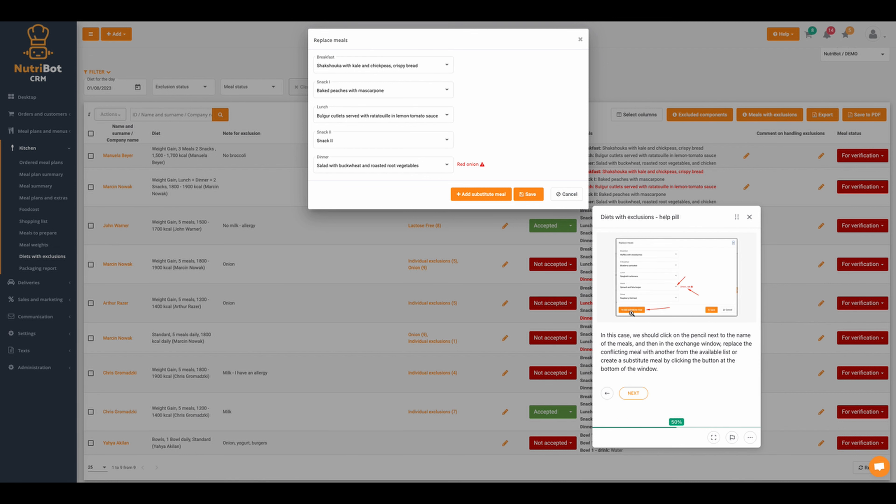
Browse the alternative meals available for the conflicting Dinner, keeping the current selection.
click(408, 166)
scroll(356, 229, down, 1)
scroll(357, 226, down, 10)
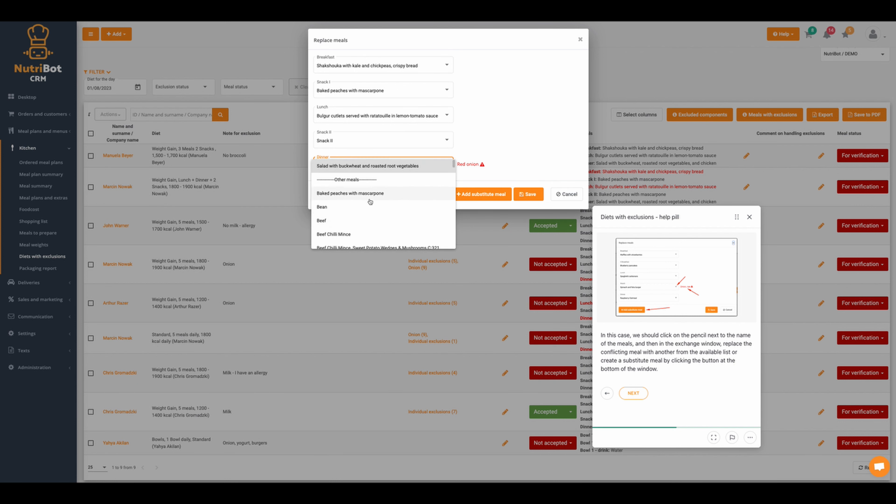
scroll(371, 208, down, 3)
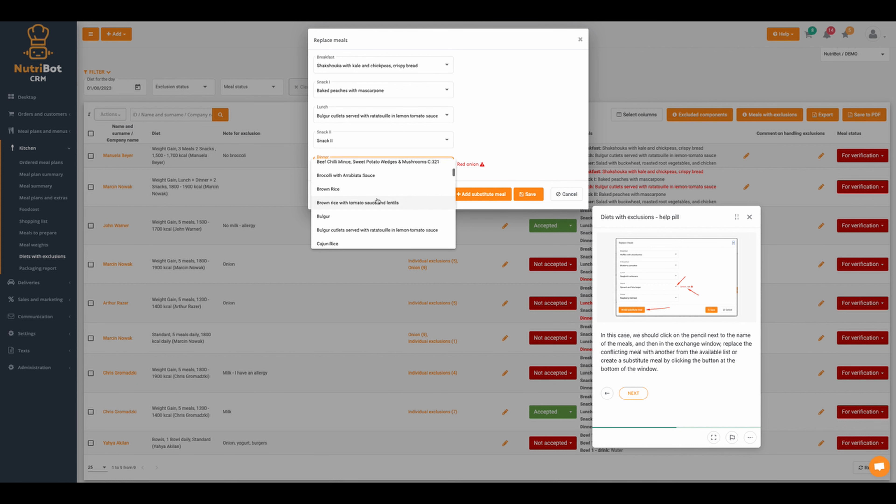
click(463, 161)
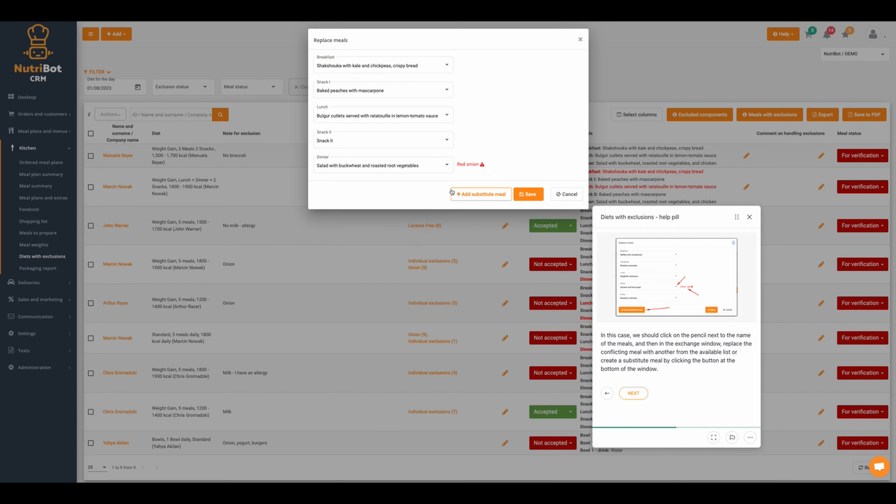
click(331, 166)
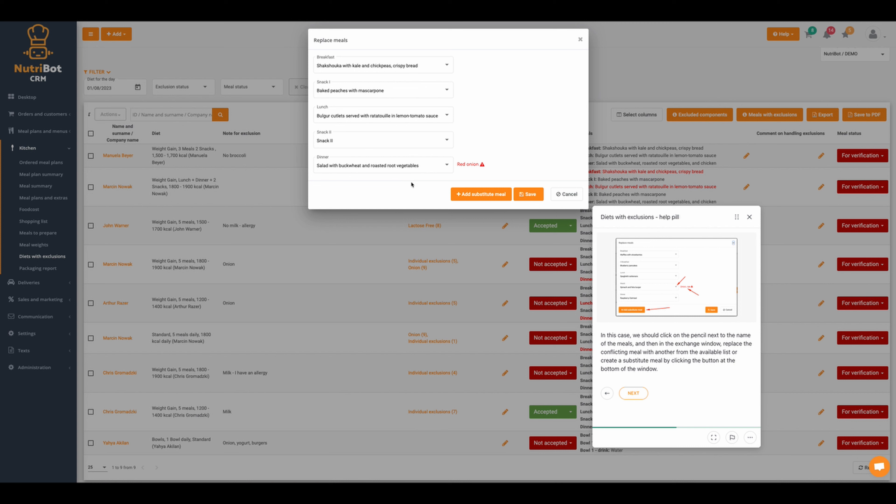
Advance the help guide to Step 4, start adding a substitute meal, and expand the Dinner salad's recipe to check its ingredients.
click(635, 395)
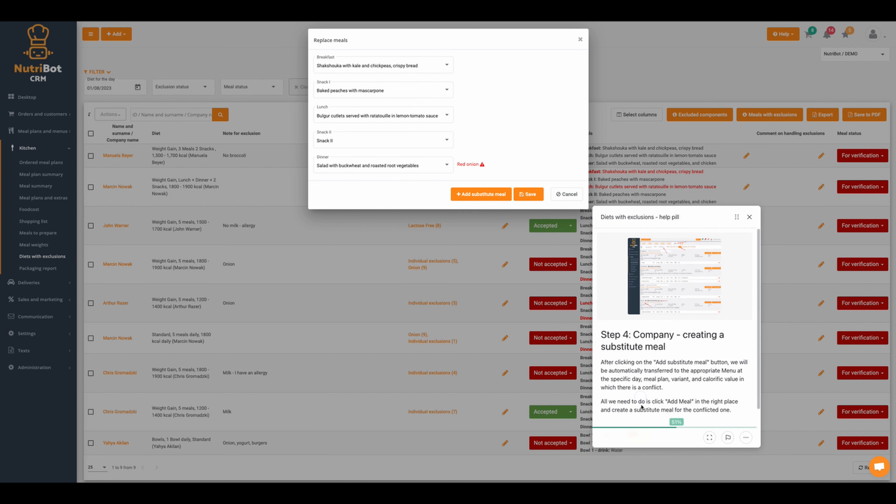
click(477, 197)
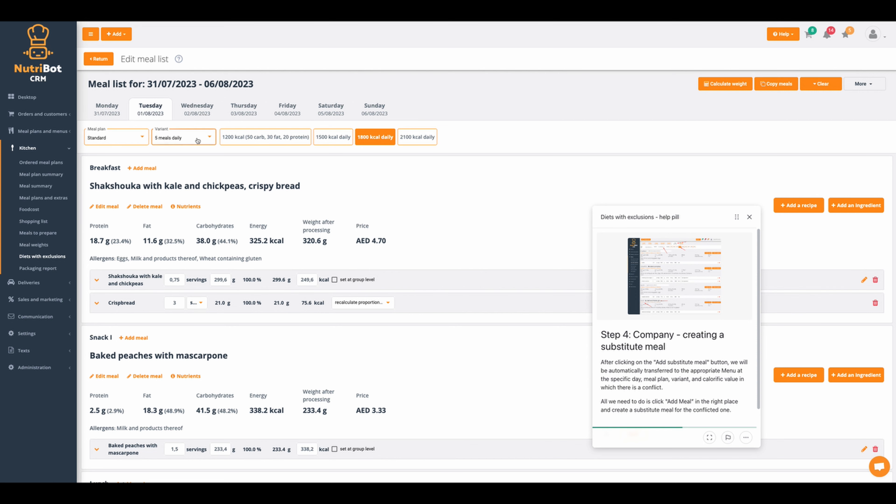
scroll(377, 225, down, 15)
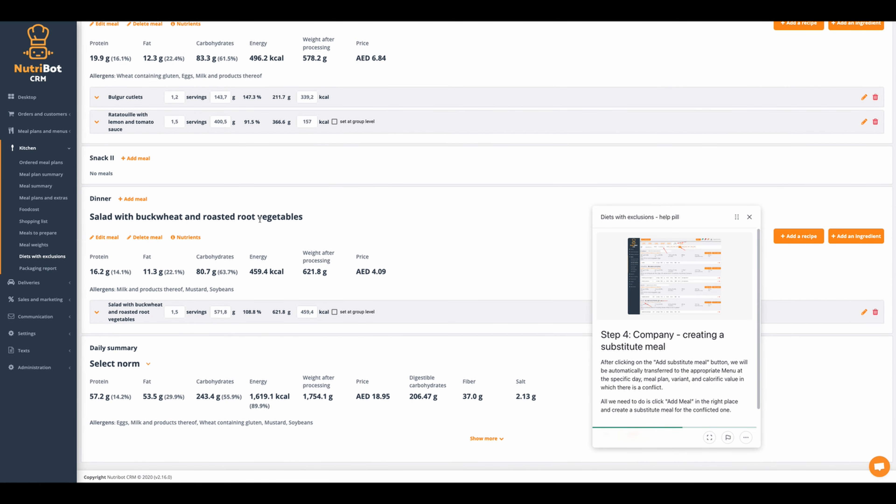
click(121, 321)
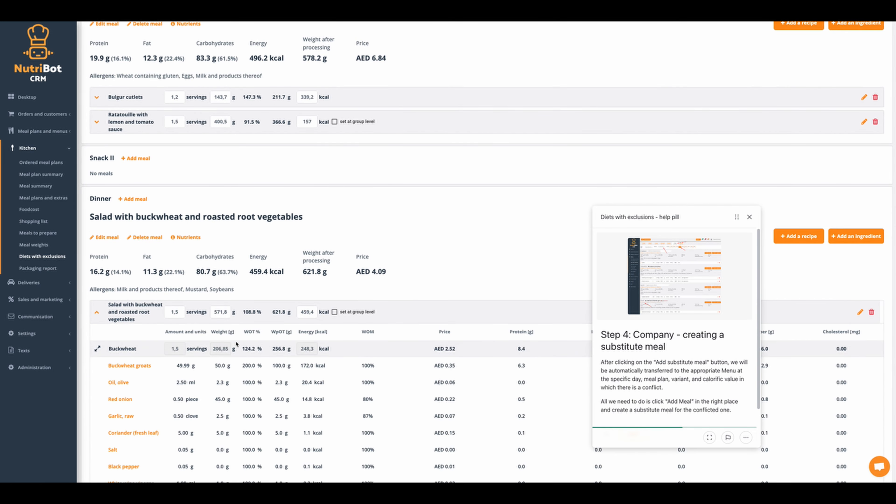
scroll(218, 344, down, 5)
scroll(215, 348, down, 3)
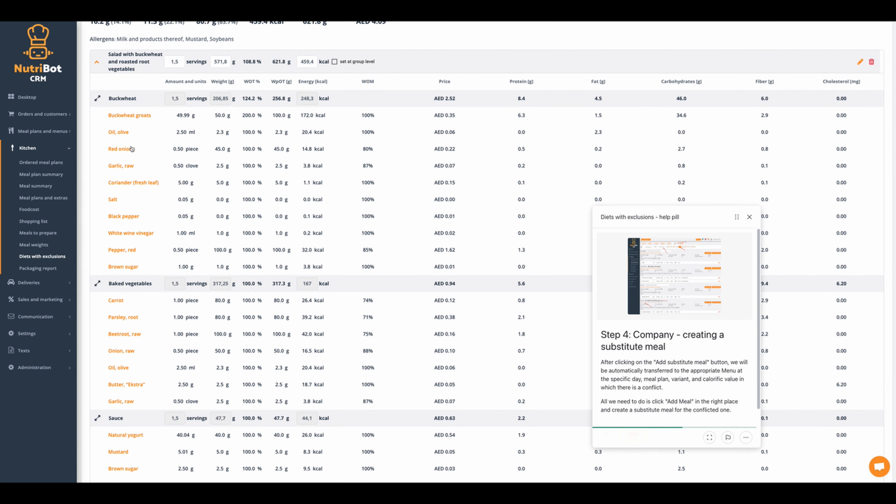
scroll(212, 184, up, 7)
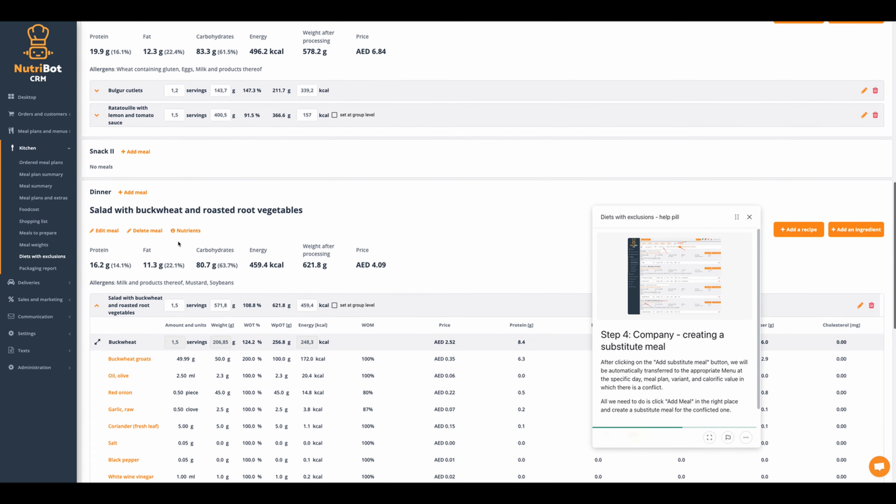
Examine the enlarged Step 4 illustration in the help guide showing where to add a substitute meal.
scroll(651, 330, down, 1)
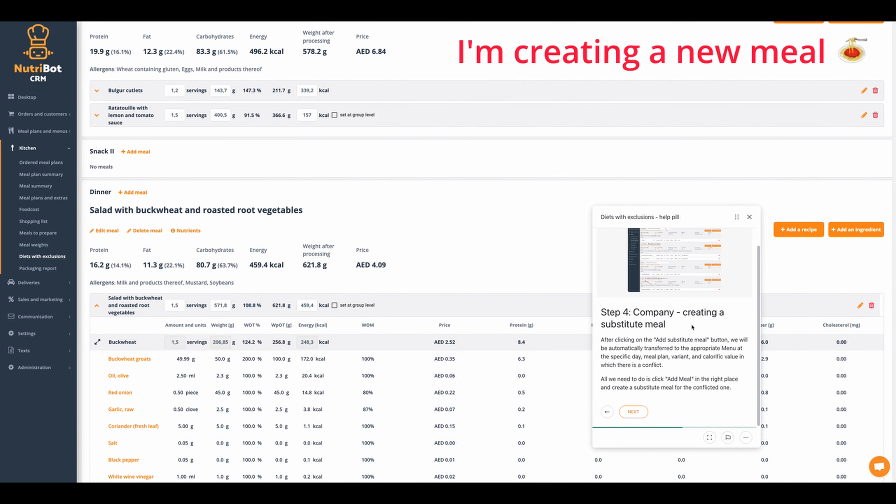
click(657, 286)
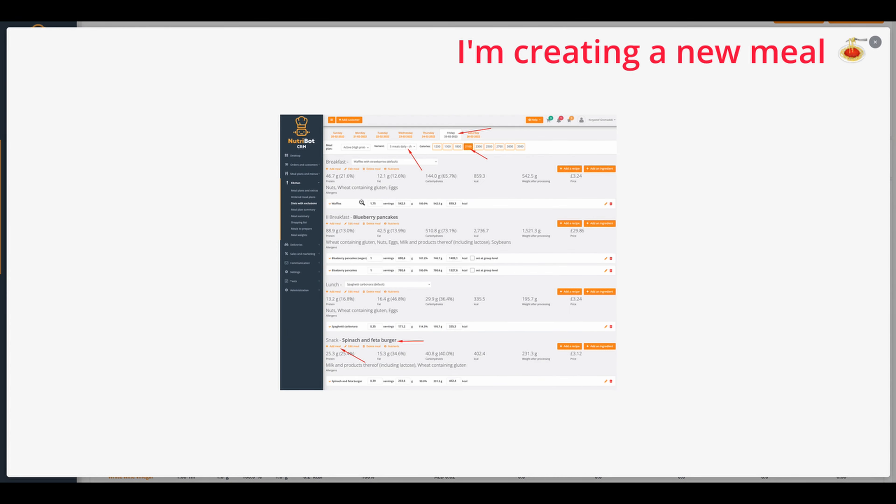
click(619, 244)
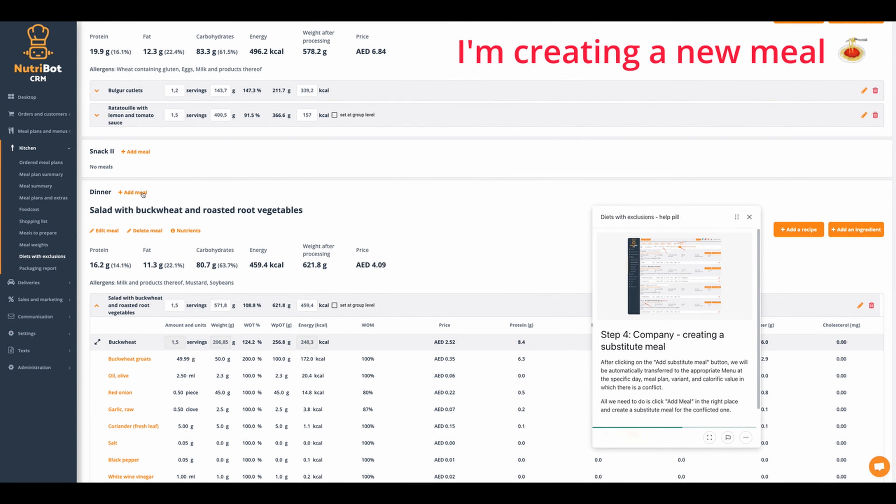
Add a Dinner meal as a copy of the existing "Salad with buckwheat and roasted root vegetables", advancing the help guide to the matching instructions.
click(145, 192)
scroll(691, 351, down, 2)
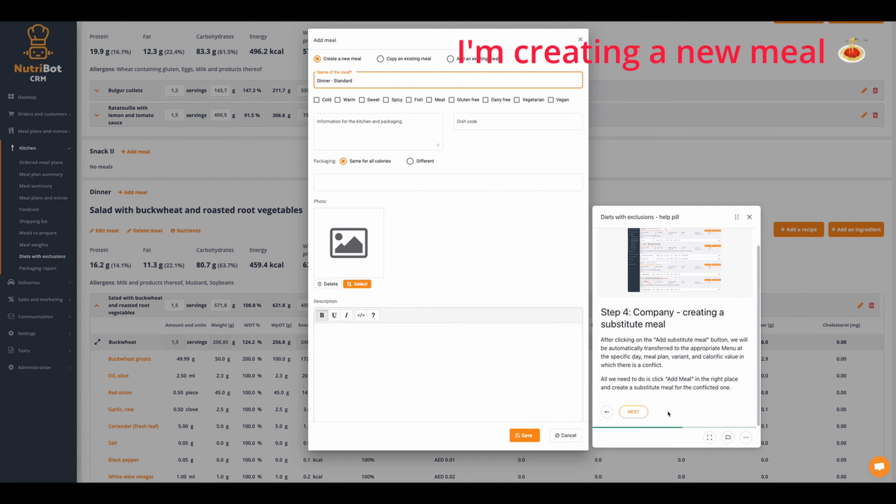
click(637, 410)
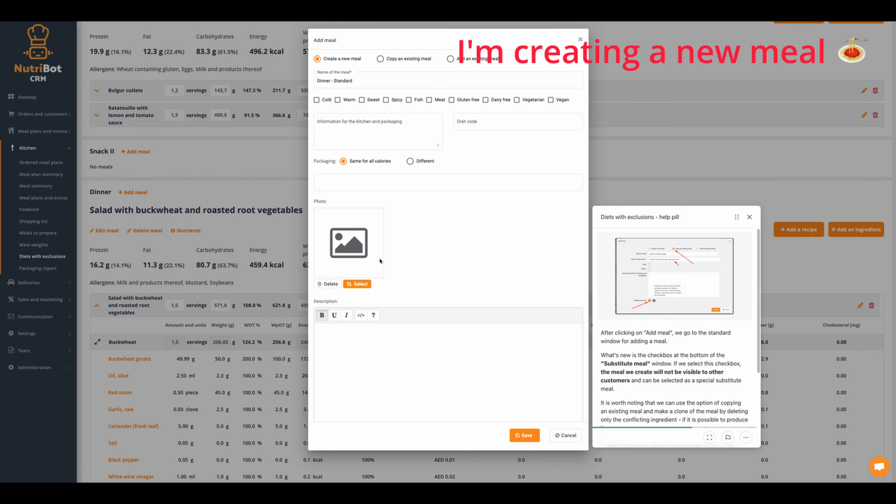
click(391, 58)
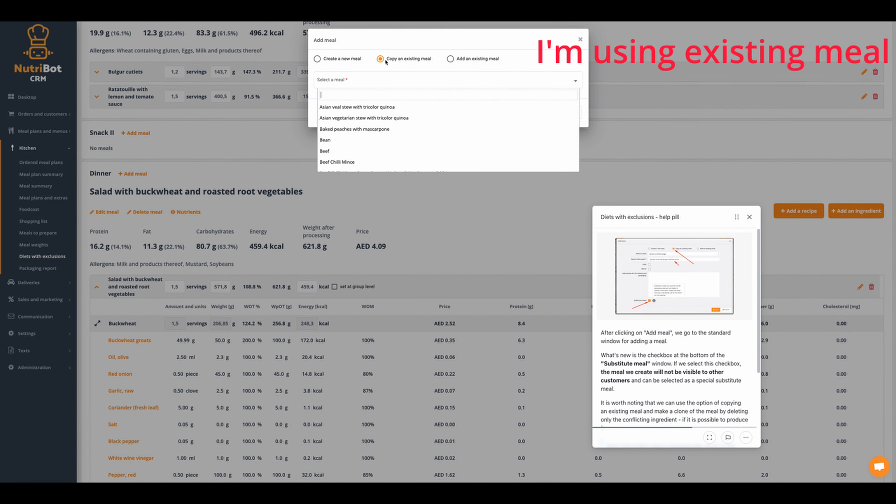
text(sa)
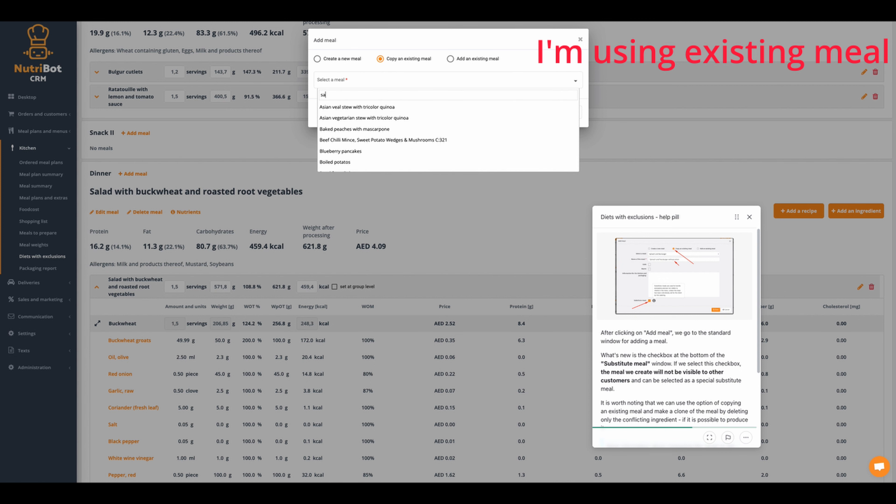
text(lad with)
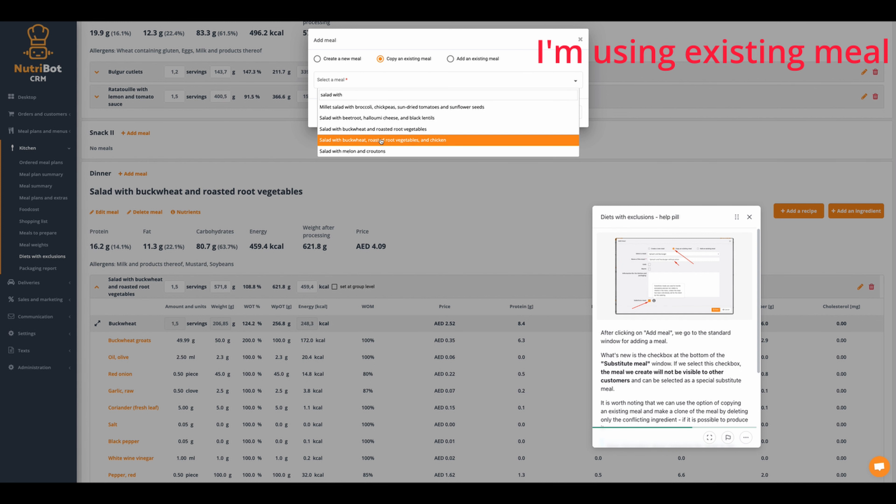
click(383, 130)
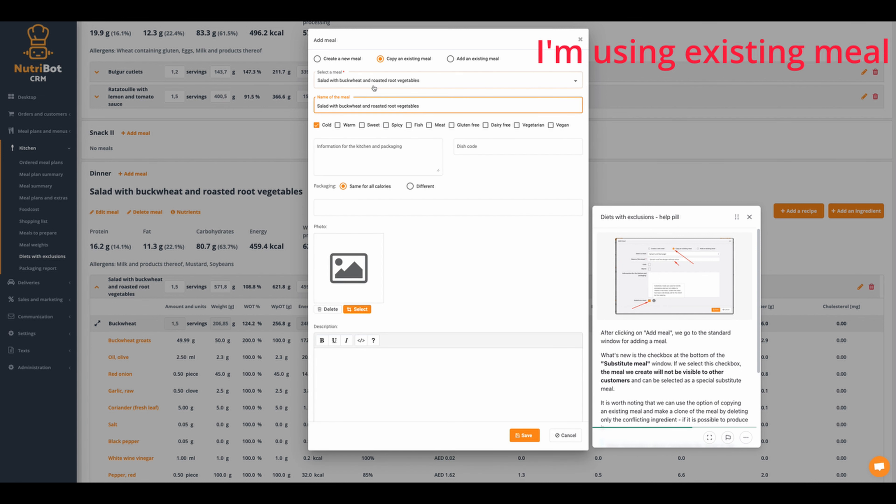
Mark the copied Dinner salad as a substitute meal.
scroll(427, 235, down, 3)
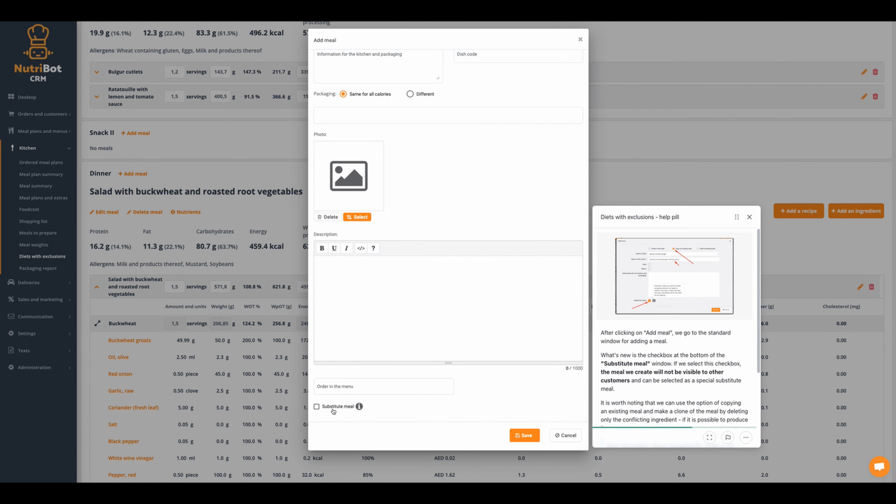
click(317, 407)
mouse_move(358, 408)
scroll(395, 398, up, 3)
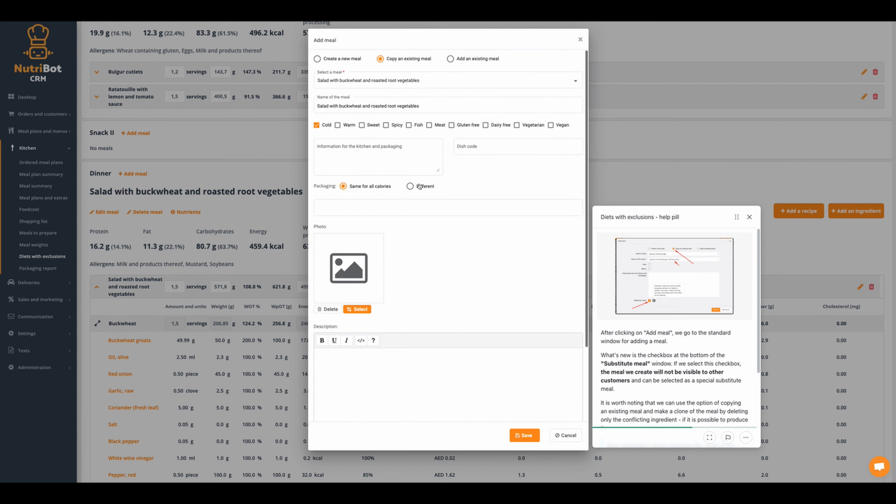
Name the copied meal "Salad with buckwheat and roasted root vegetables (without onion)" and save it.
click(322, 100)
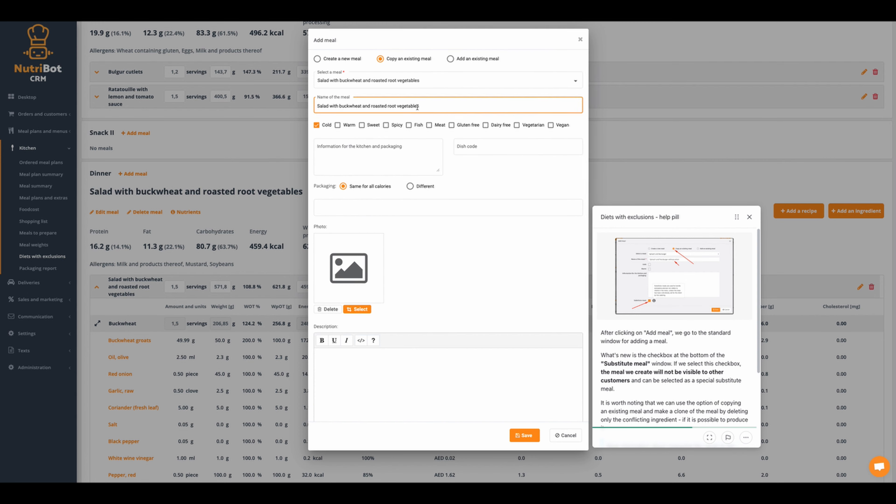
click(433, 106)
scroll(488, 279, down, 3)
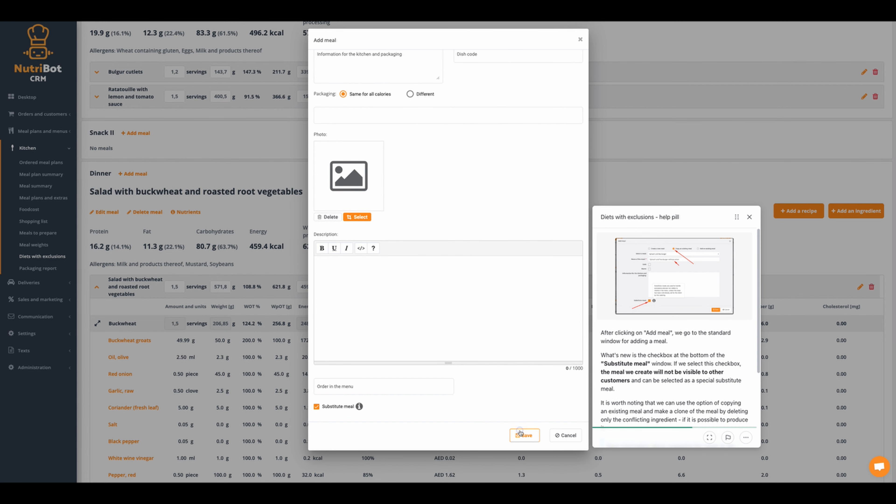
click(523, 436)
Advance the help guide to the meal-editing instructions and examine the enlarged illustration.
scroll(687, 390, down, 5)
click(625, 412)
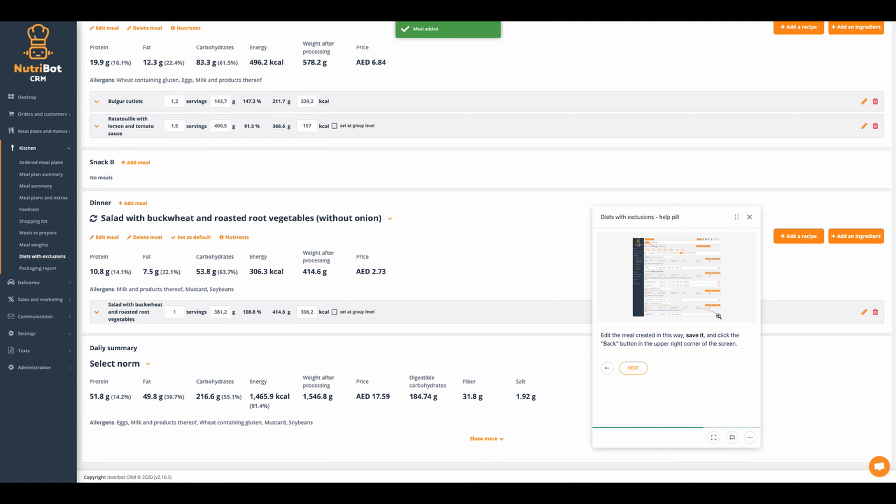
click(697, 305)
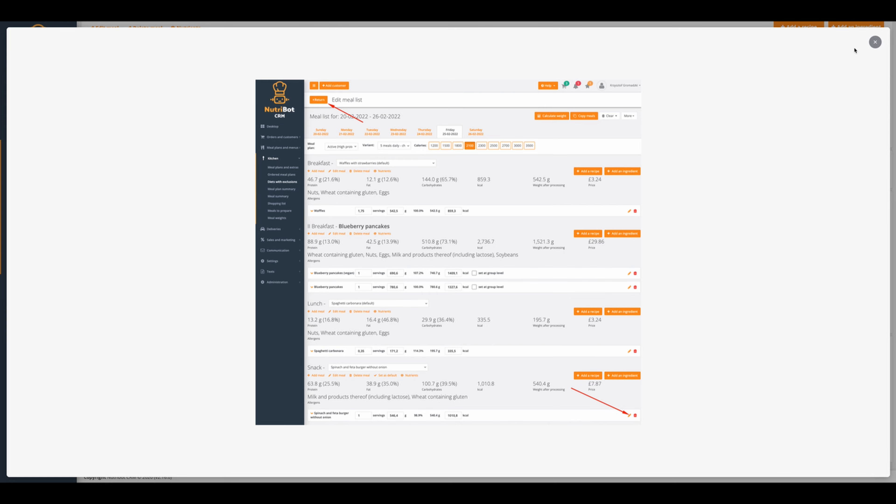
click(875, 42)
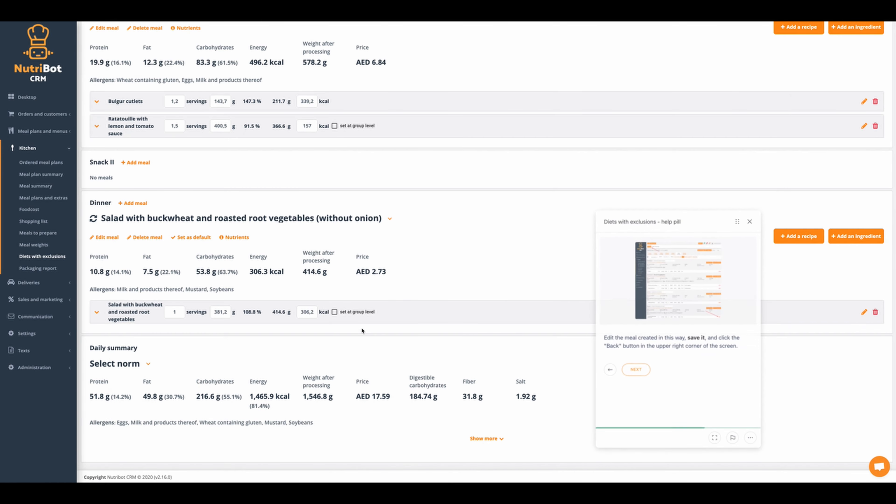
Open the Dinner substitute salad's recipe for editing and delete Red onion from its Buckwheat ingredient group.
click(138, 318)
scroll(134, 311, down, 3)
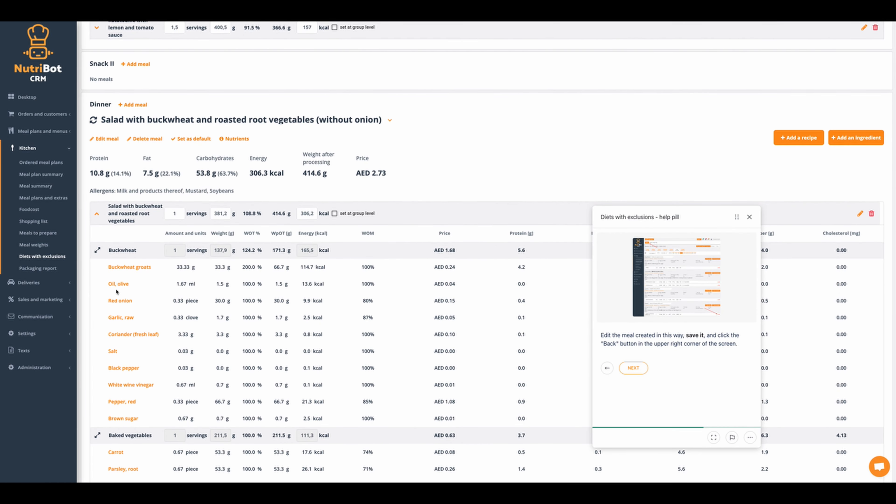
click(861, 215)
scroll(161, 239, down, 4)
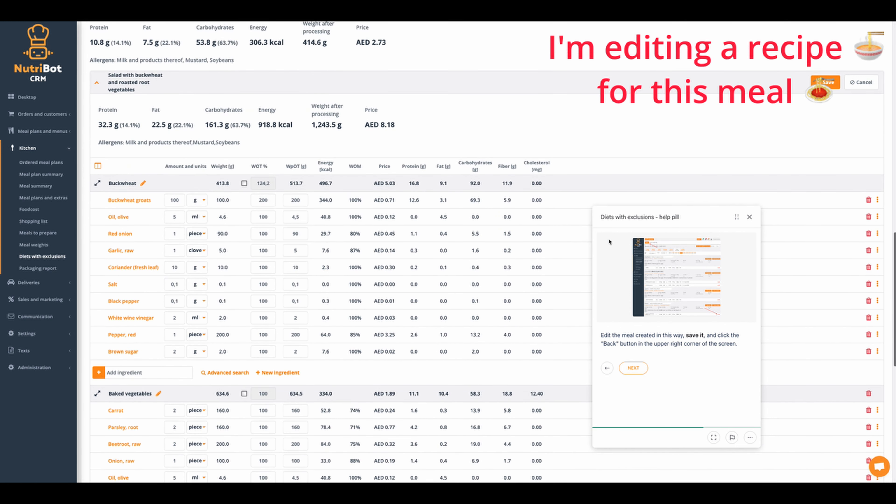
click(869, 234)
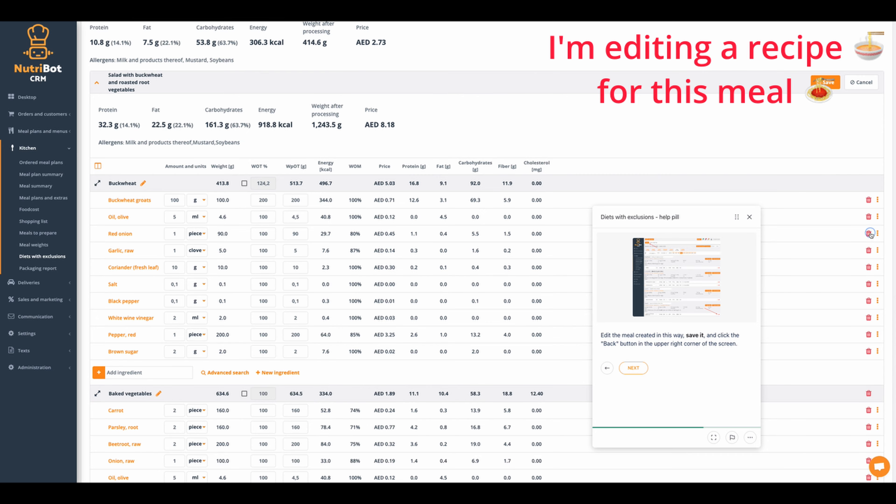
scroll(407, 304, down, 12)
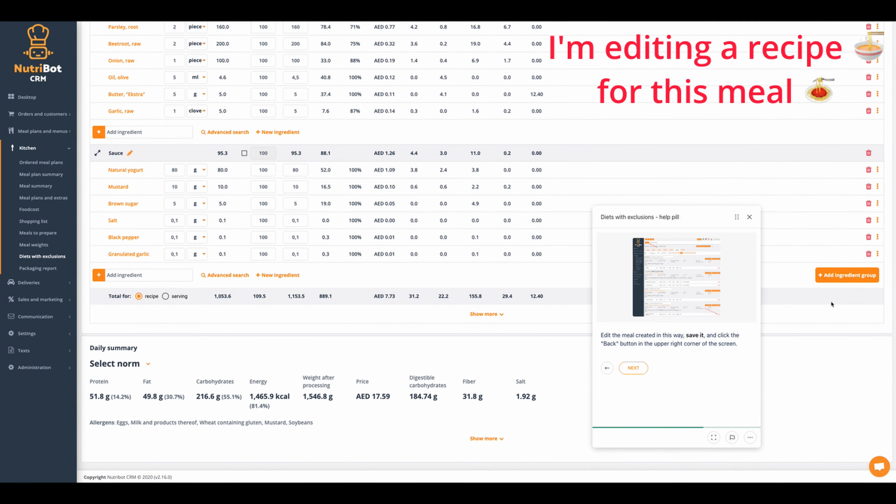
Save the edited salad recipe as a new recipe variant named "without onion".
scroll(830, 300, up, 13)
click(826, 144)
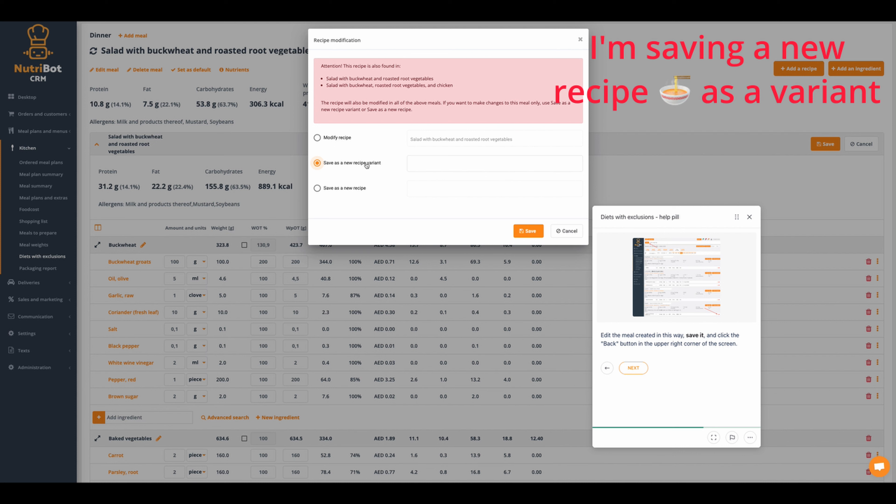
text(without onion)
click(534, 232)
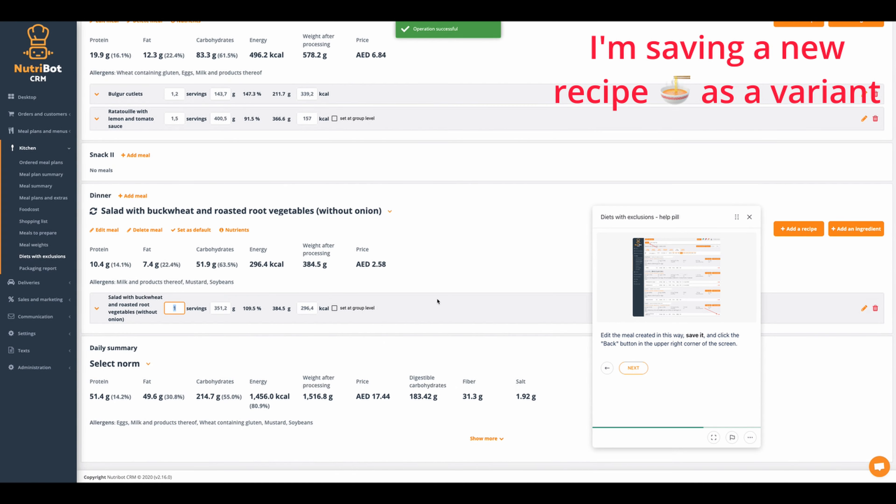
Review the onion-free Dinner salad's ingredient groups, and switch Dinner to the default salad meal to compare its servings.
scroll(231, 327, down, 8)
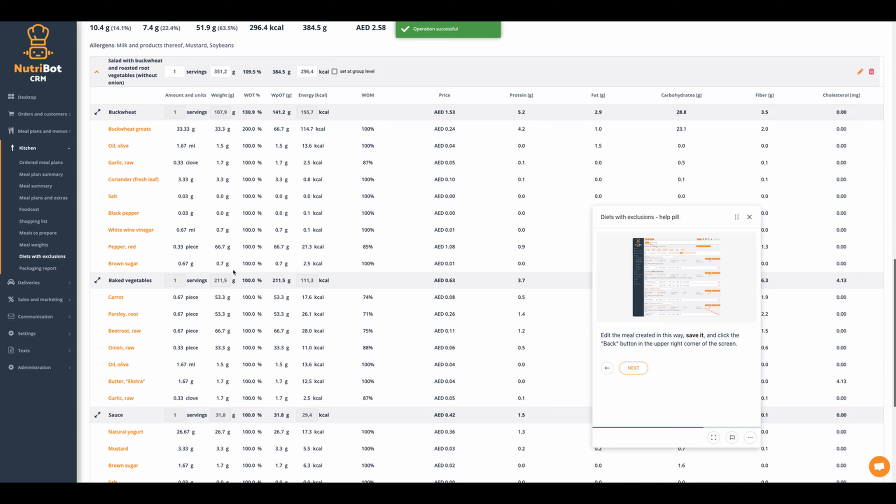
scroll(234, 270, up, 13)
scroll(344, 271, down, 3)
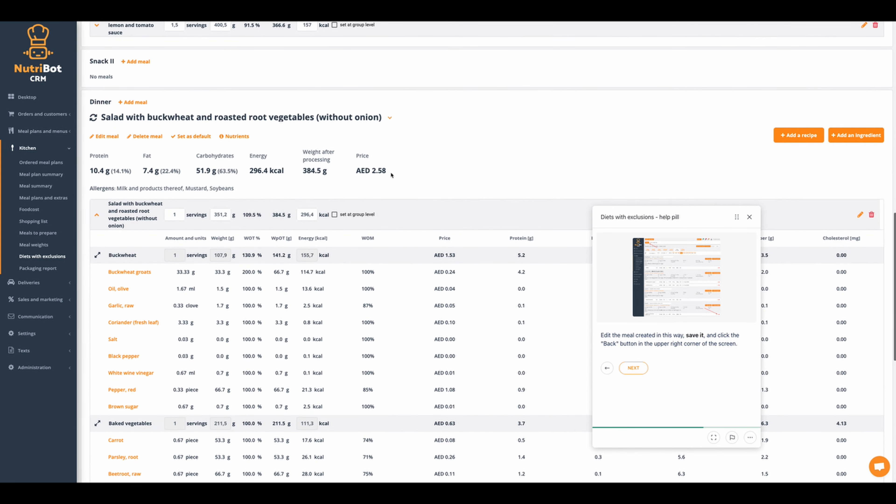
click(387, 119)
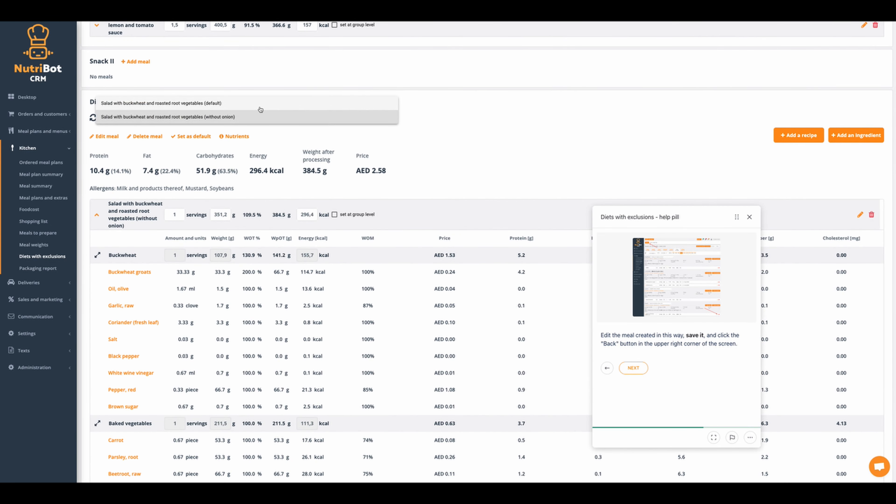
click(262, 109)
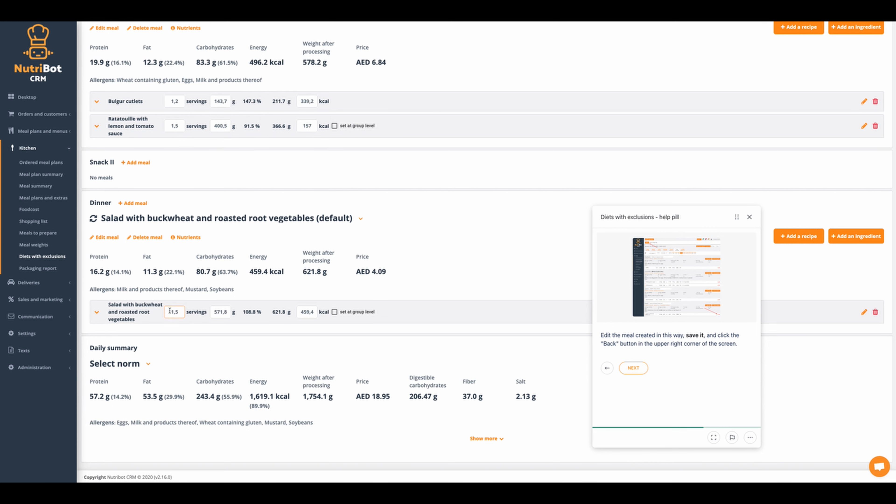
Switch Dinner back to the salad meal without onion, set its recipe to 1,5 servings and save the meal list.
click(344, 223)
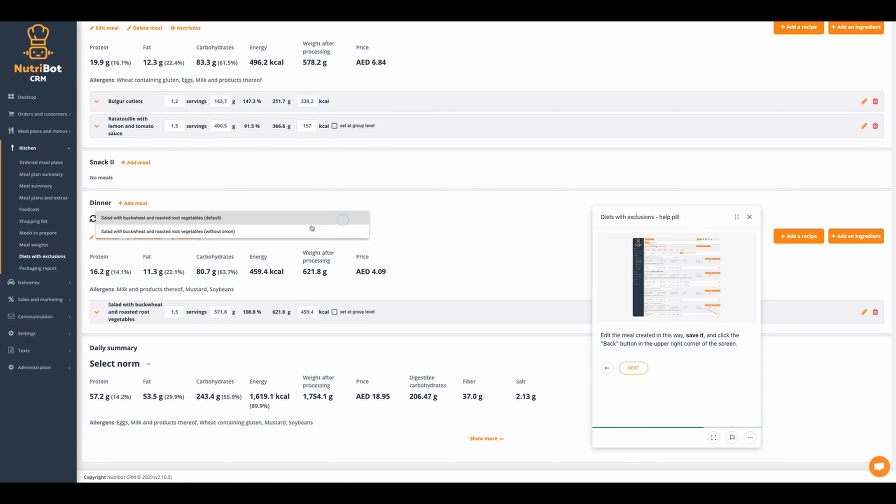
click(206, 232)
click(180, 305)
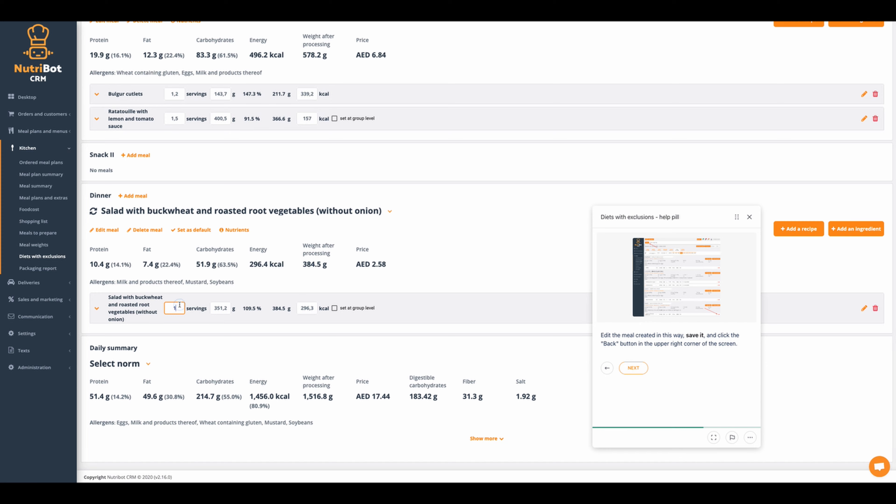
text(,5)
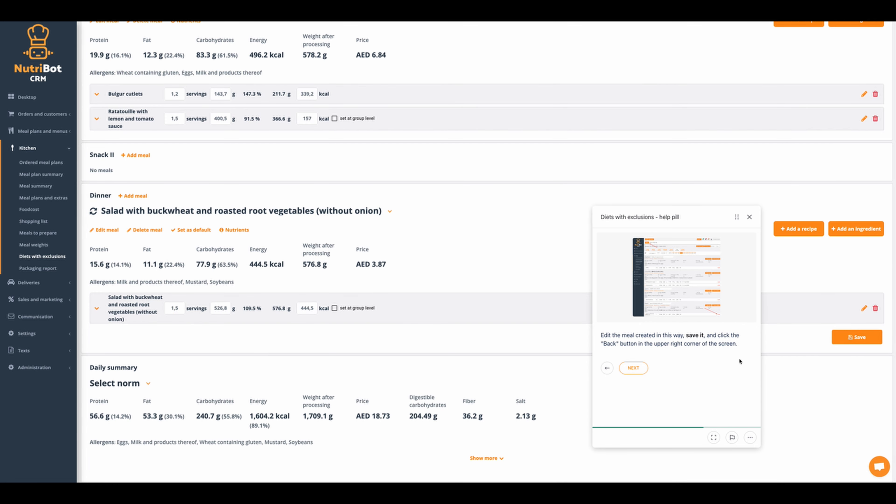
click(856, 338)
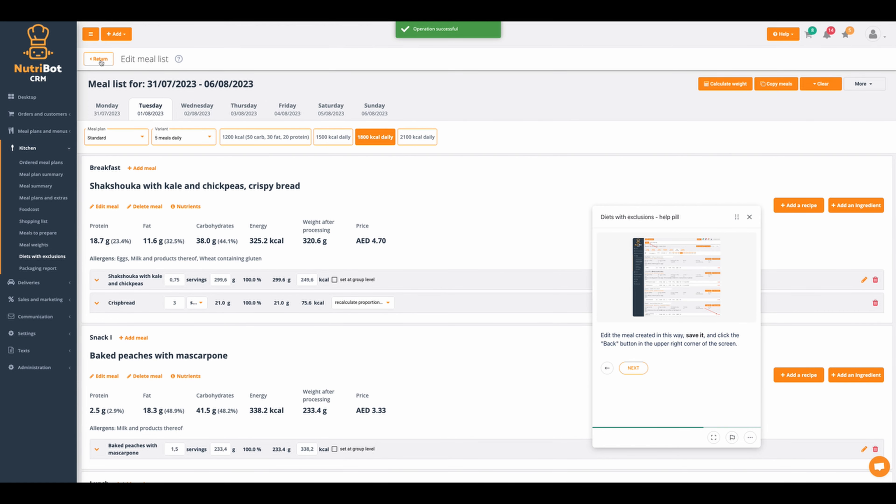
Return to the Diets with exclusions list and advance the help guide to Step 5, moving it clear of the Meals column.
click(100, 59)
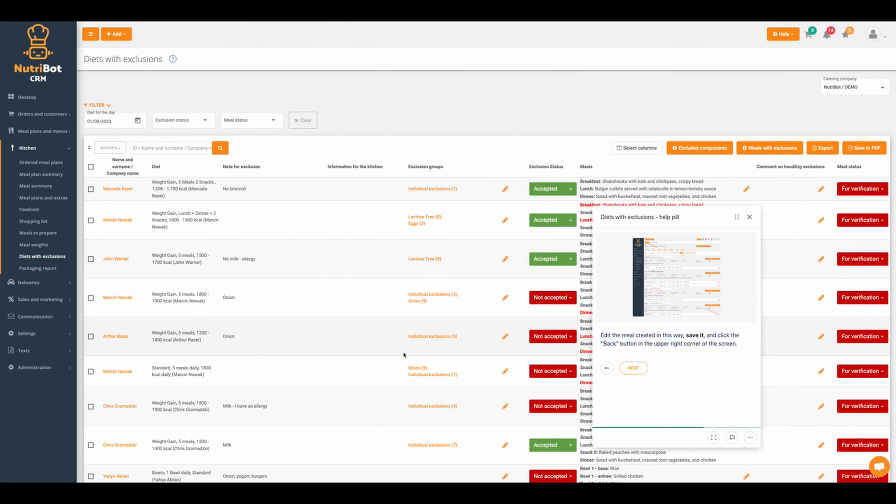
click(634, 368)
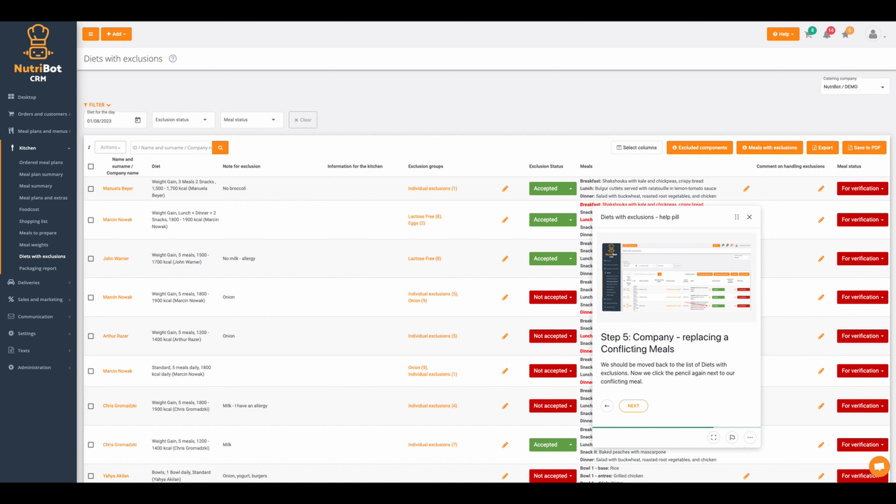
scroll(393, 335, down, 2)
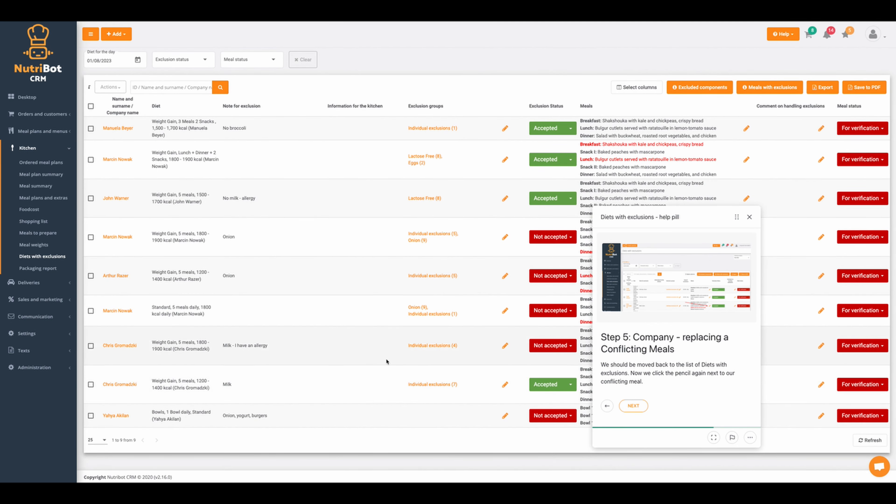
drag(743, 221, 443, 176)
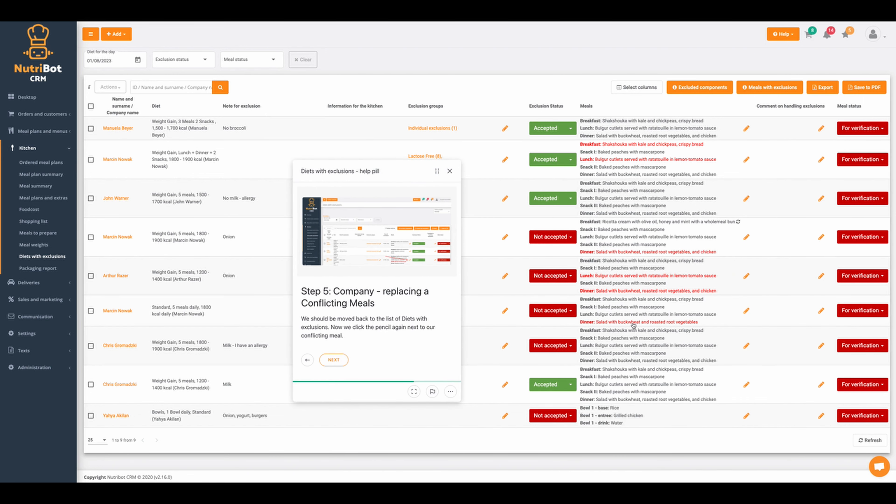
Replace the conflicting Dinner of the Standard, 5 meals daily, 1800 kcal diet with the salad (without onion) and save the change.
click(747, 311)
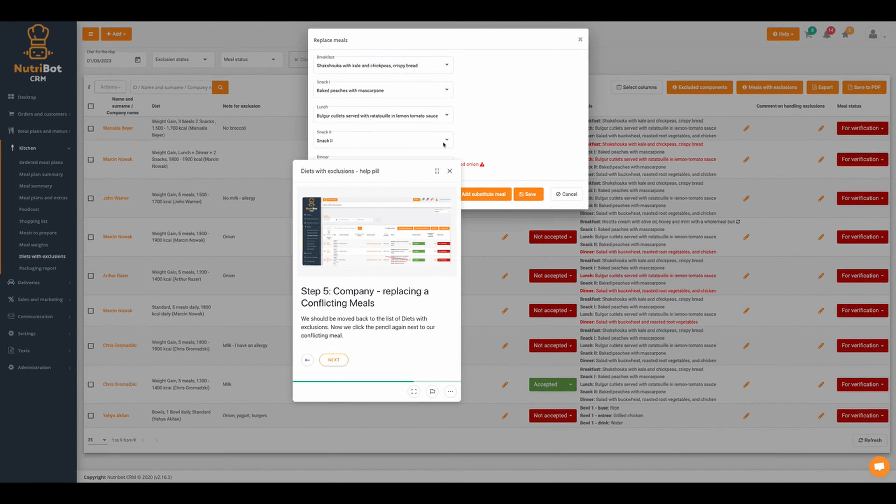
click(392, 165)
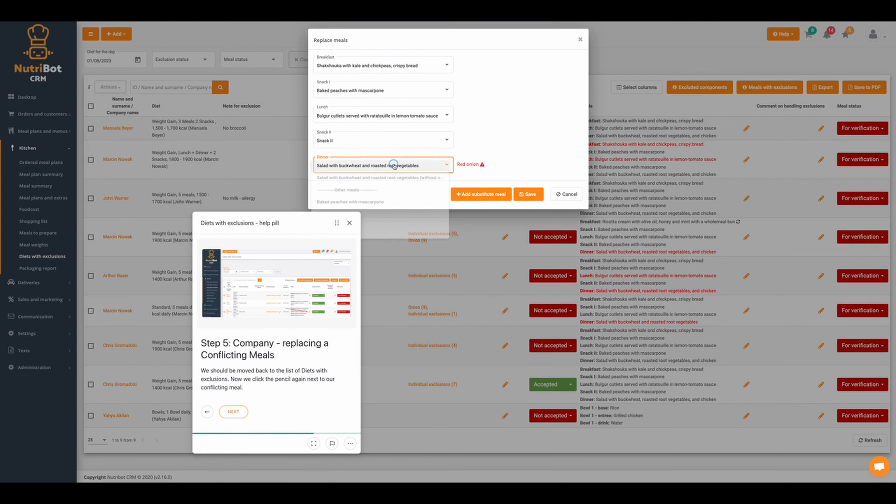
click(427, 181)
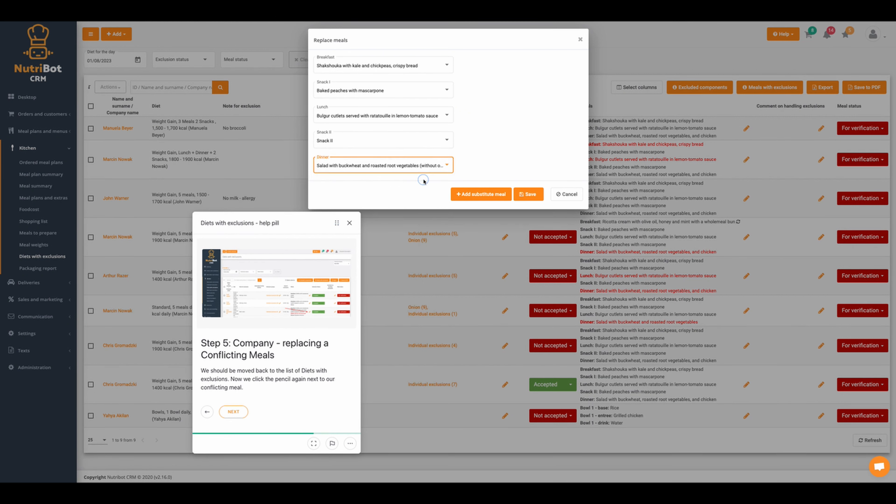
click(531, 194)
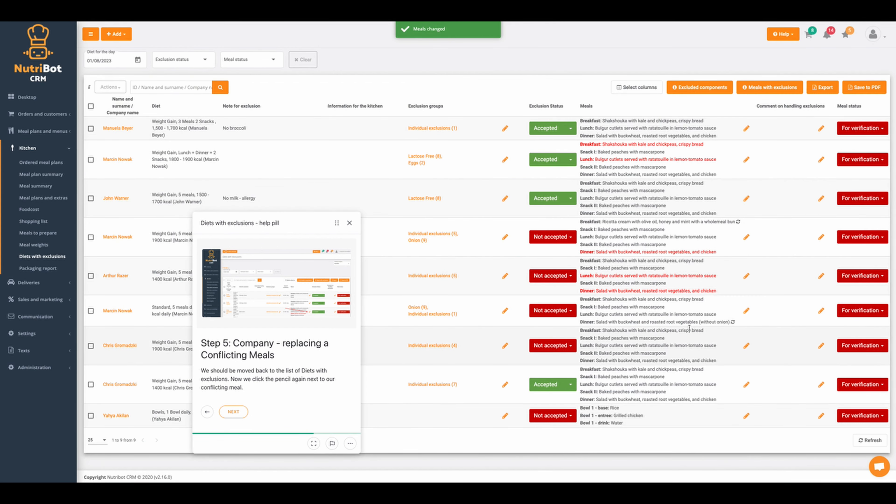
Read the help guide's pages on the replaced meal and Step 6, and go back to the note and approval instructions.
click(233, 412)
click(236, 374)
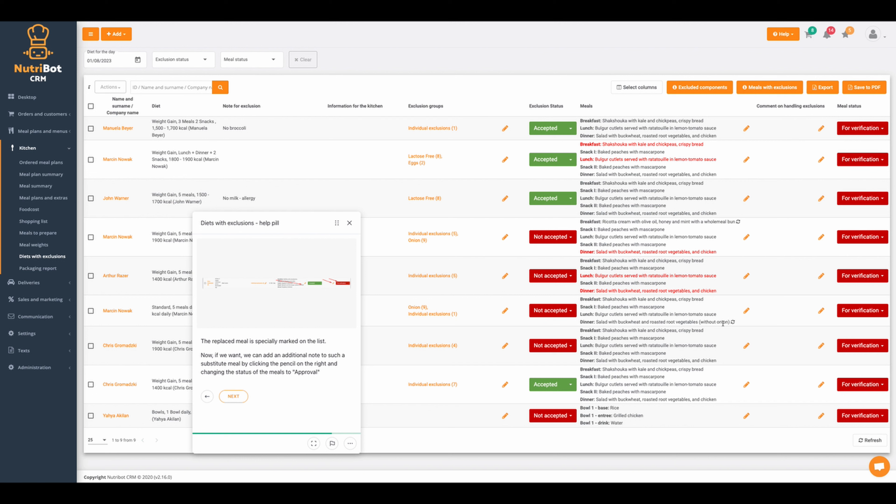
click(234, 396)
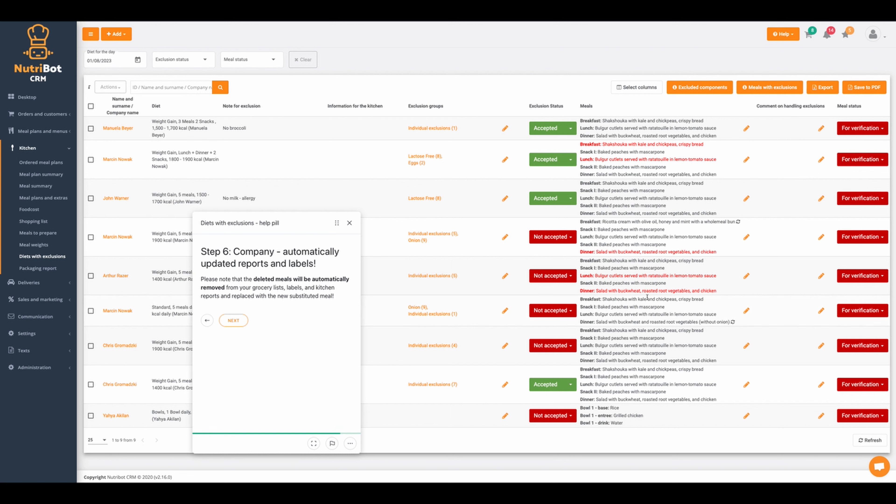
click(207, 321)
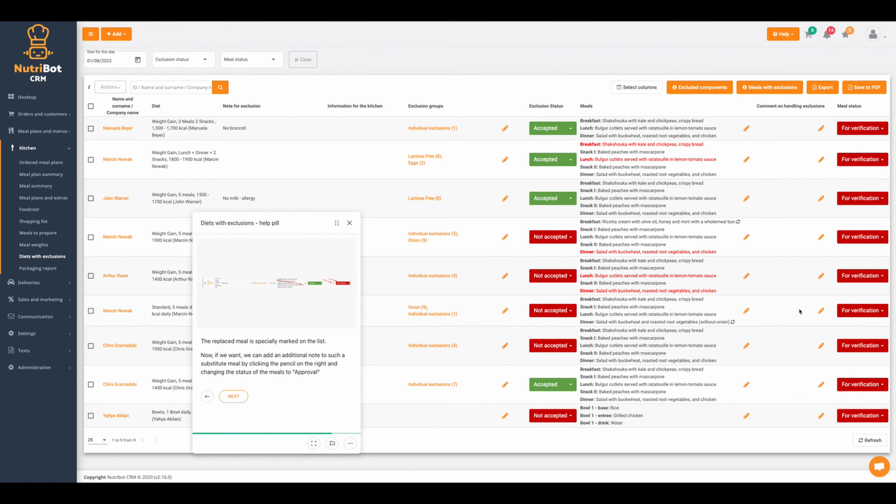
Set the Standard 1800 kcal diet's meal status to Approval and save the exclusion-handling comment "Don't add an onion at the and of cooking".
click(864, 311)
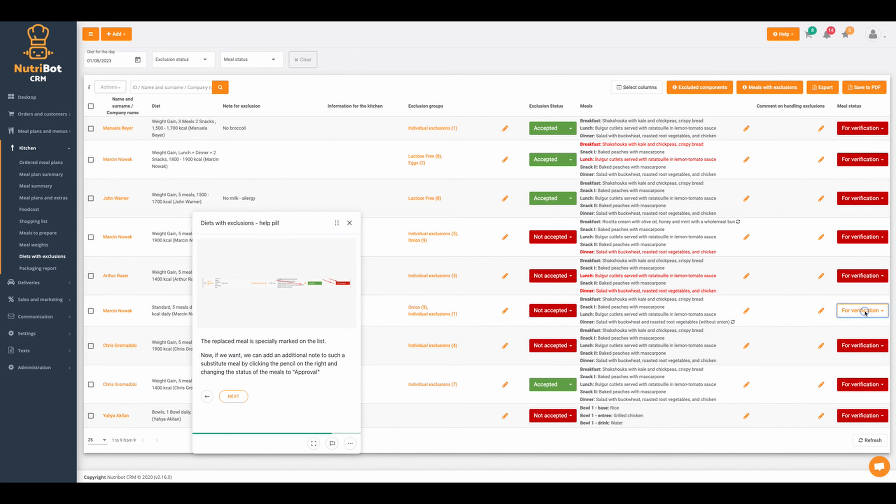
click(857, 334)
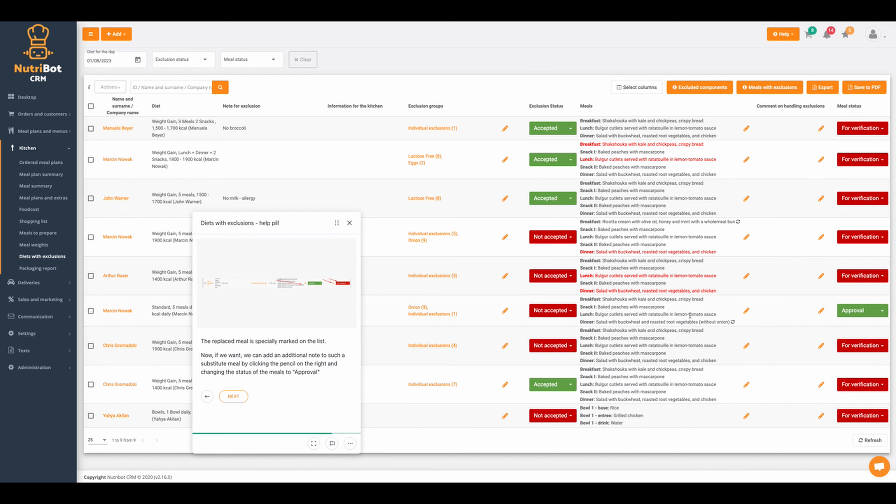
click(821, 311)
click(424, 70)
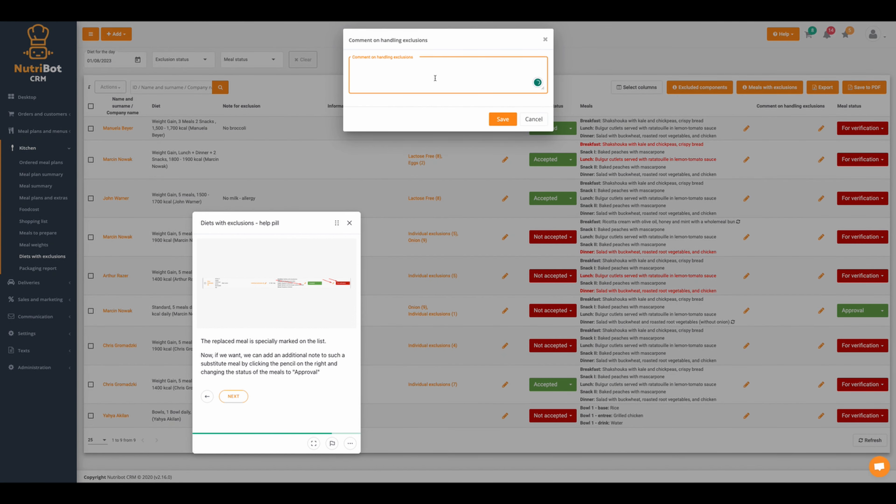
text(Don't add an onion at the and of cooking)
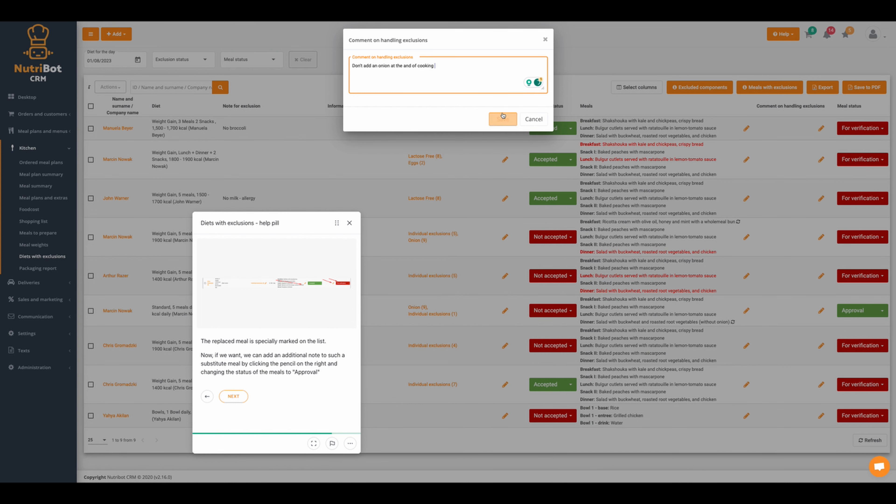
click(502, 119)
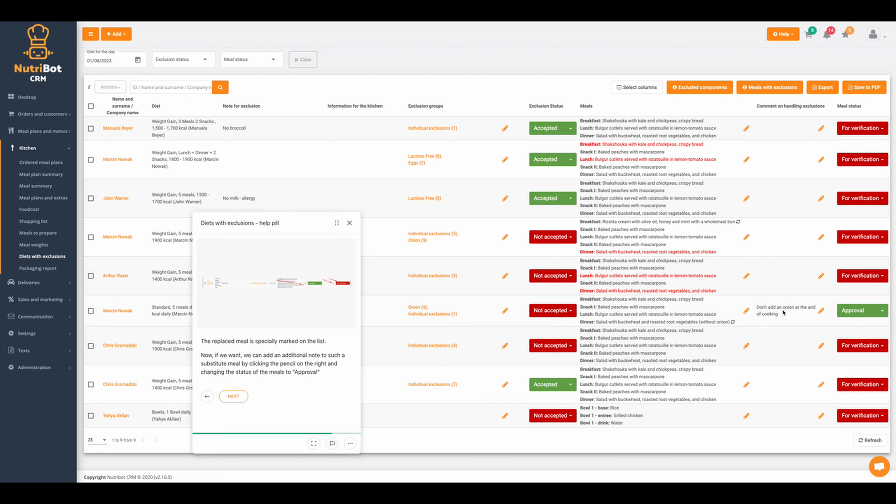
View the exclusions list for 02/08/2023 and return the diet day to 01/08/2023.
click(109, 60)
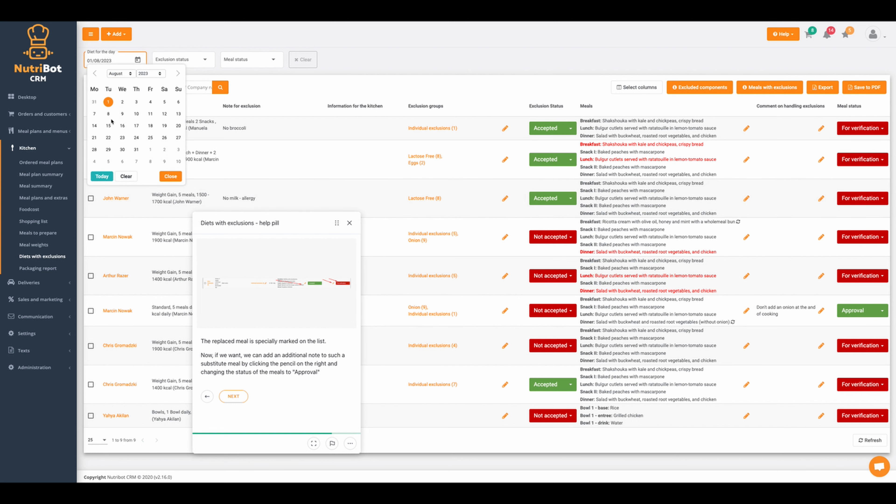
click(121, 105)
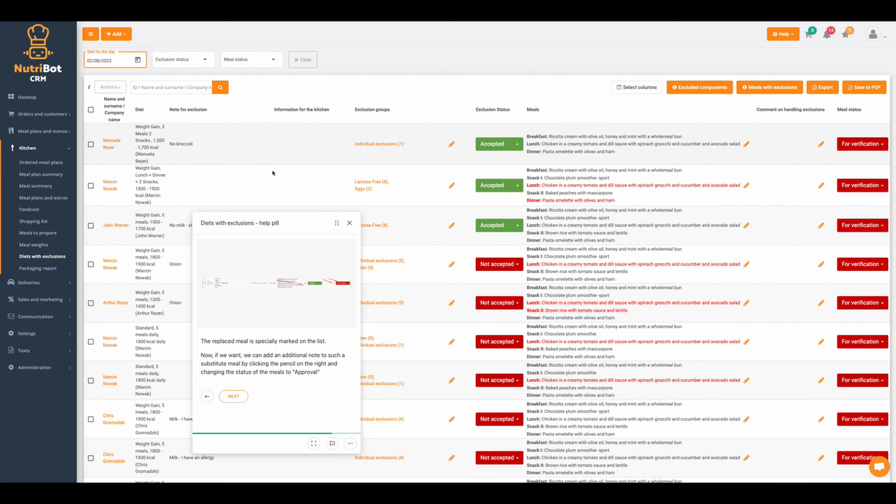
click(107, 61)
click(108, 102)
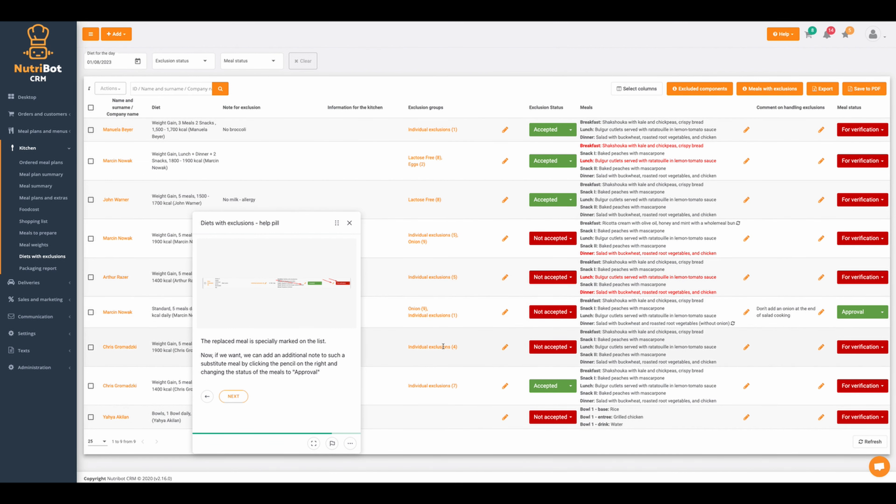
Advance the help guide to Step 6 and locate the without-onion Dinner salad in the Ordered meal plans report.
click(233, 397)
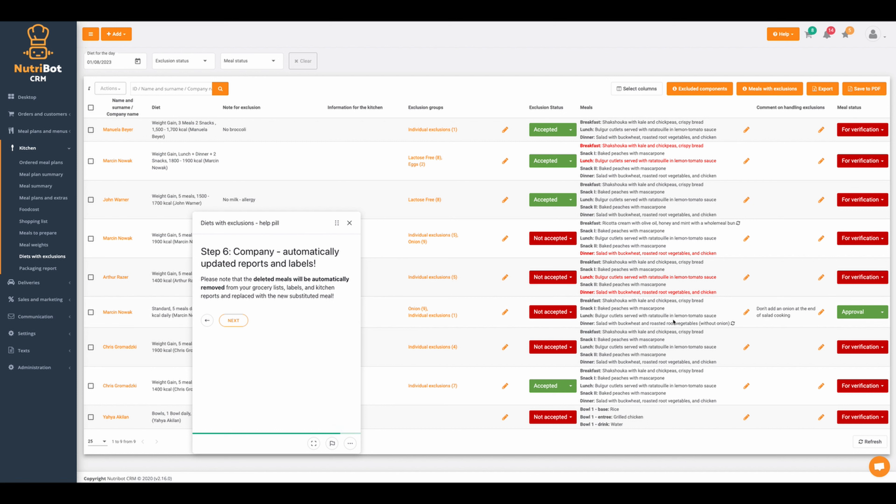
click(36, 163)
drag(337, 222, 420, 96)
scroll(194, 393, down, 5)
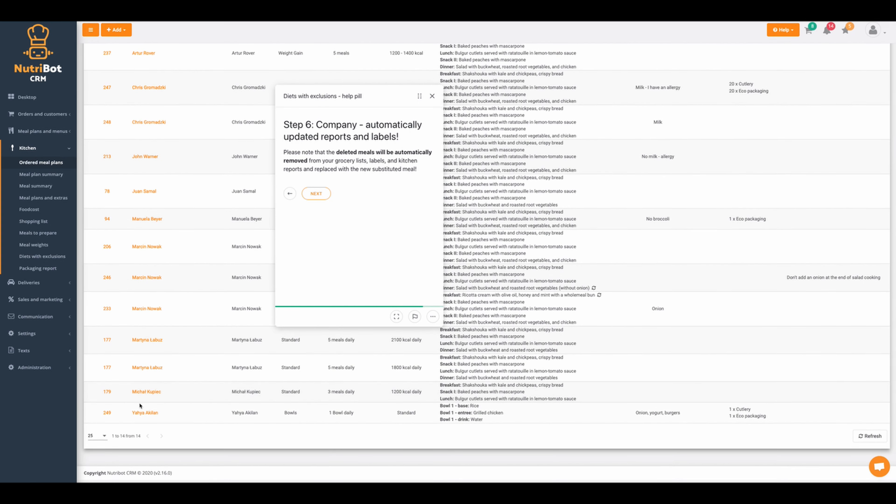
scroll(237, 388, up, 1)
drag(546, 308, 592, 308)
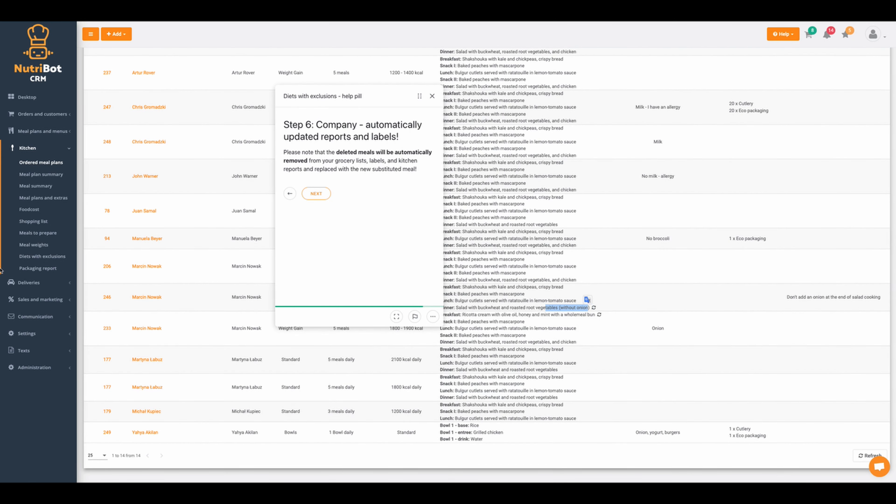
Show the Meal summary by Meals, find "without" on the page and highlight the onion-free salad under Dinner.
click(31, 186)
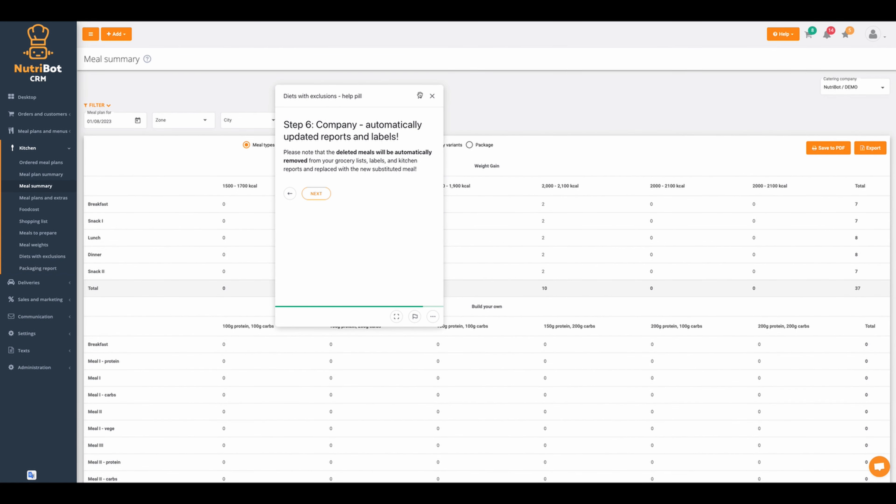
drag(419, 95, 676, 77)
click(352, 151)
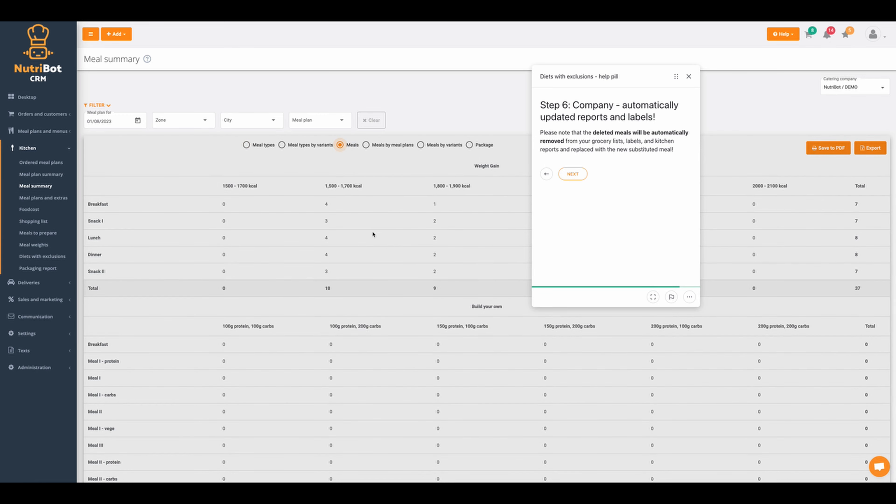
scroll(320, 274, down, 10)
key(super+f)
text(witho)
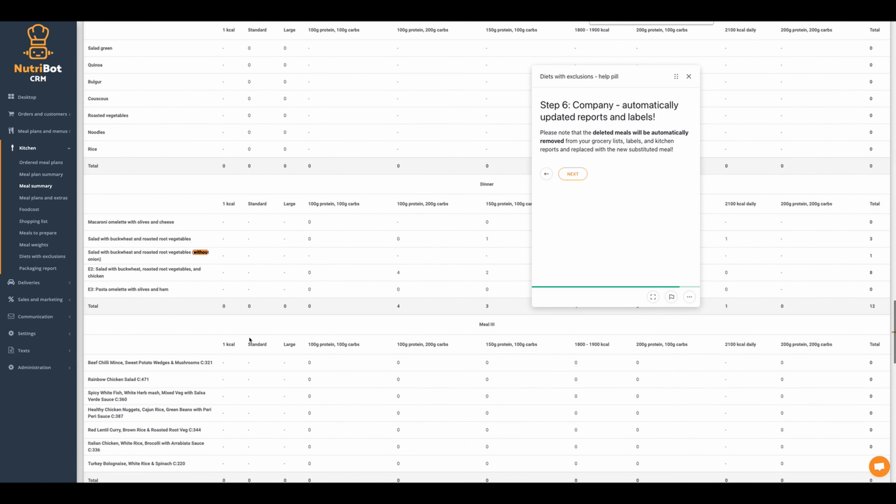
scroll(194, 294, up, 1)
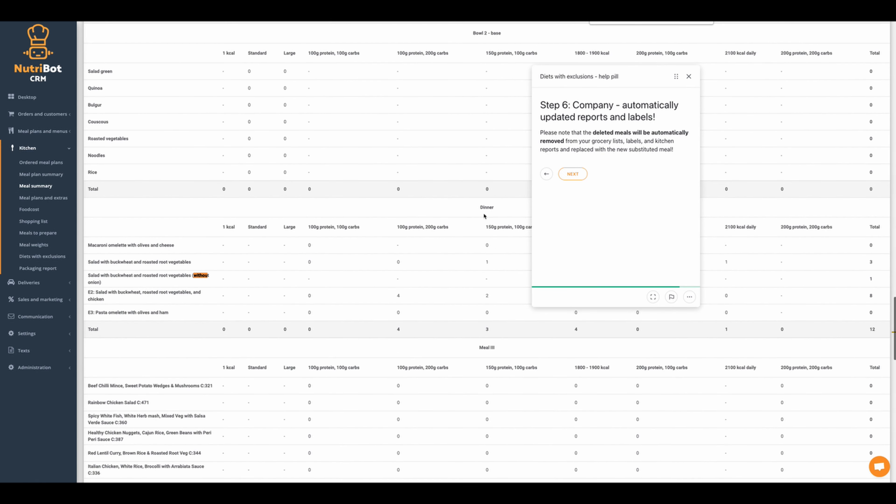
drag(88, 274, 206, 275)
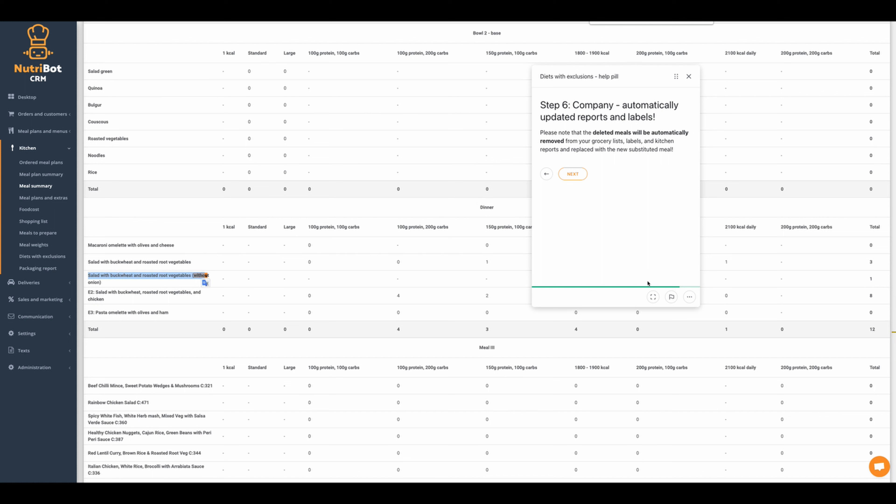
Check the Dinner total of the without-onion salad and compare it with the original salad with buckwheat and roasted root vegetables.
click(860, 278)
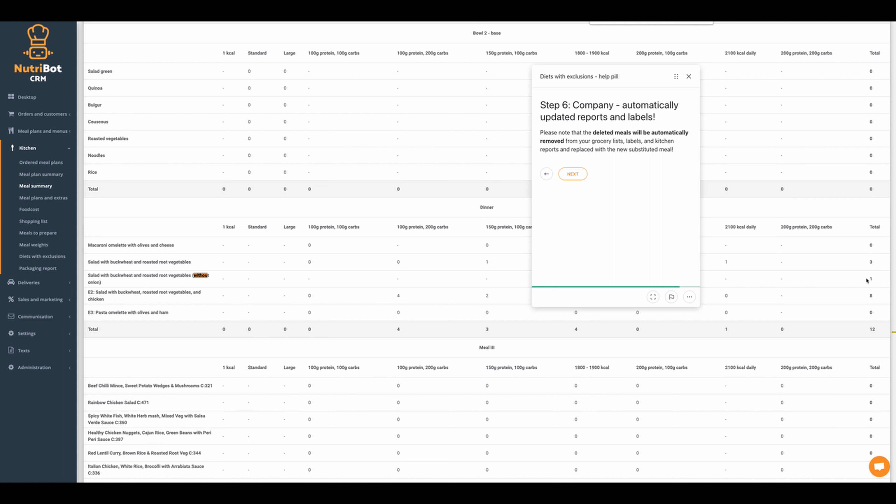
click(870, 279)
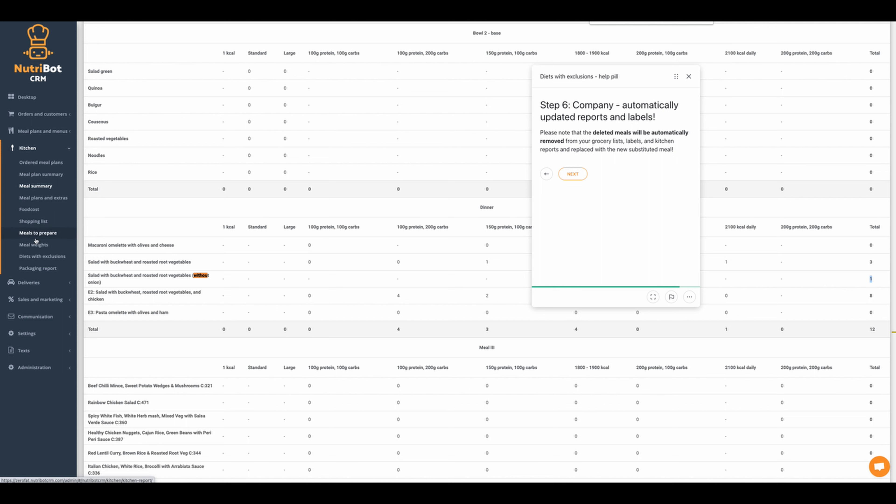
click(184, 274)
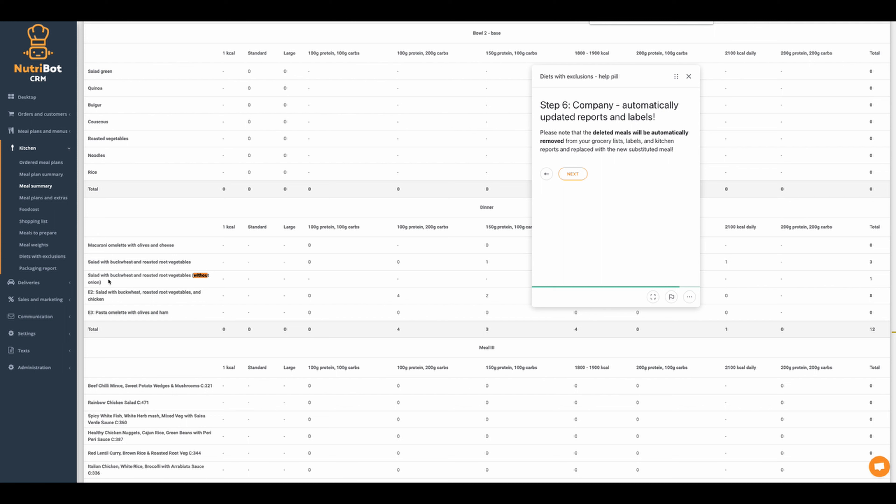
drag(91, 278, 102, 282)
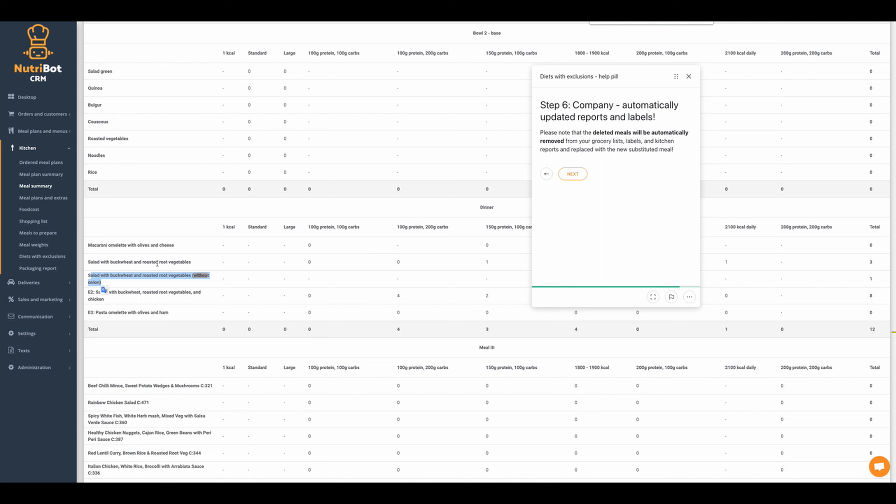
drag(88, 263, 196, 264)
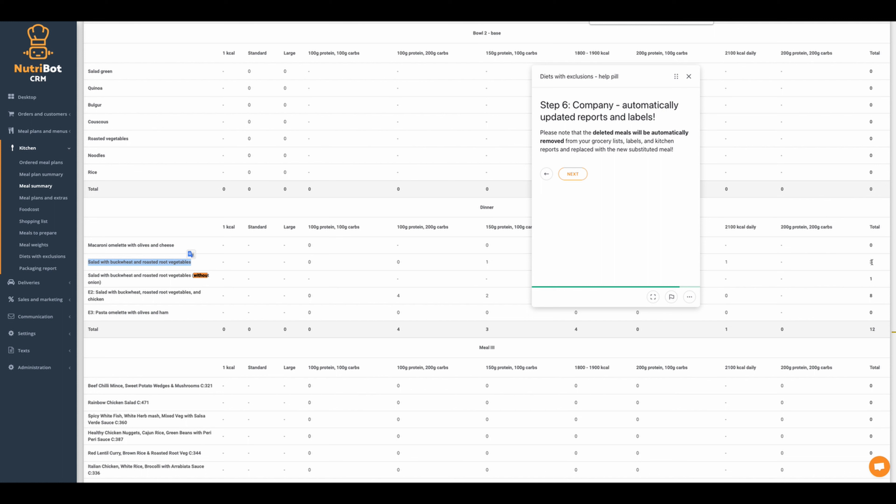
Advance the help guide to Step 7 about the client's updated menu and highlight the without-onion salad under Dinner.
click(573, 174)
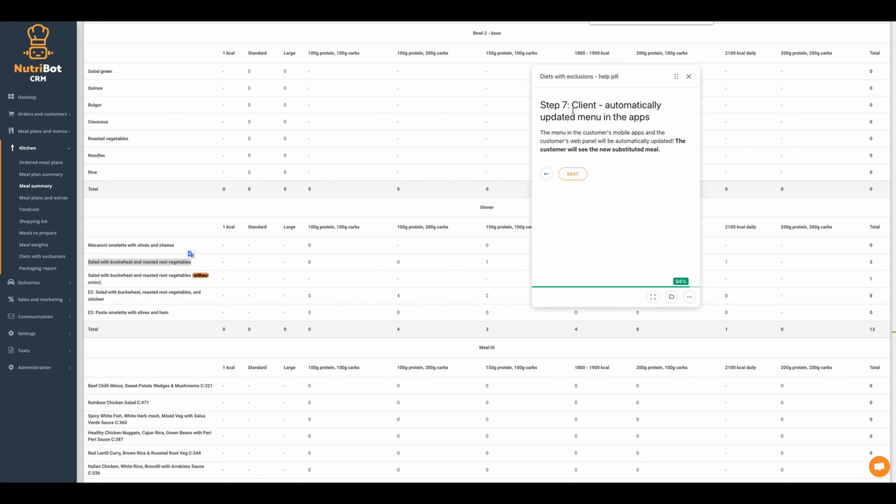
drag(575, 105, 656, 116)
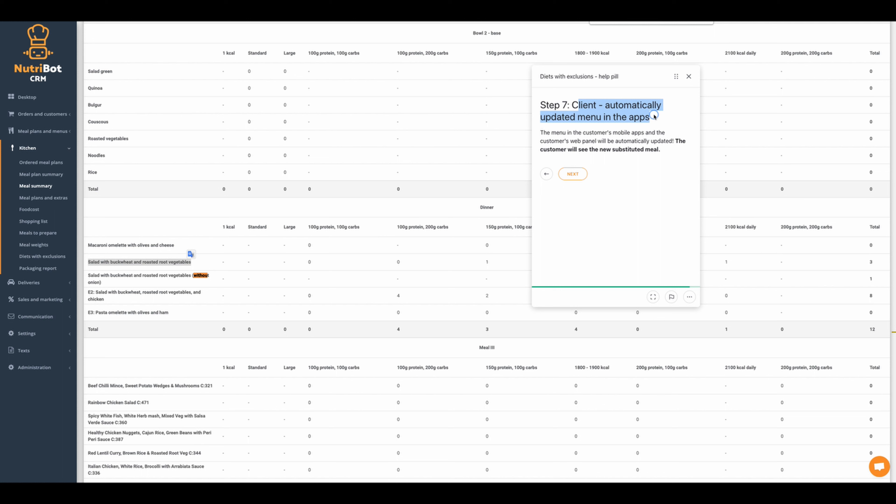
click(628, 134)
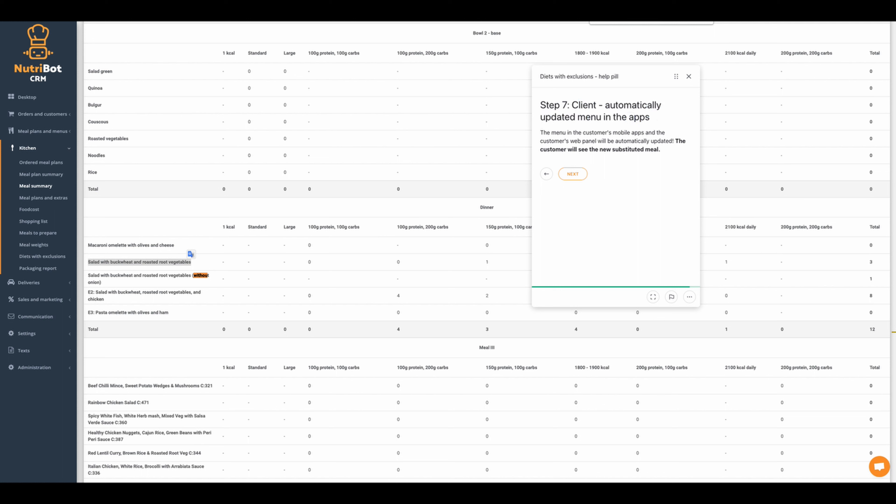
click(94, 277)
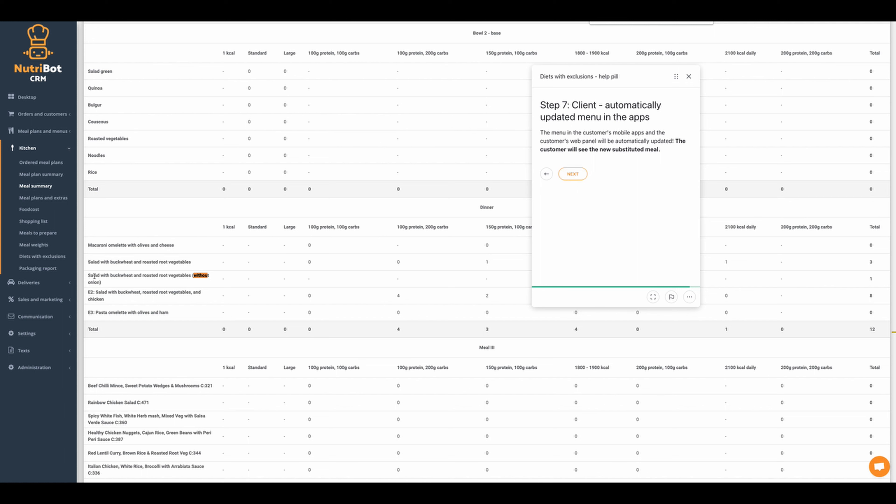
drag(86, 276, 234, 279)
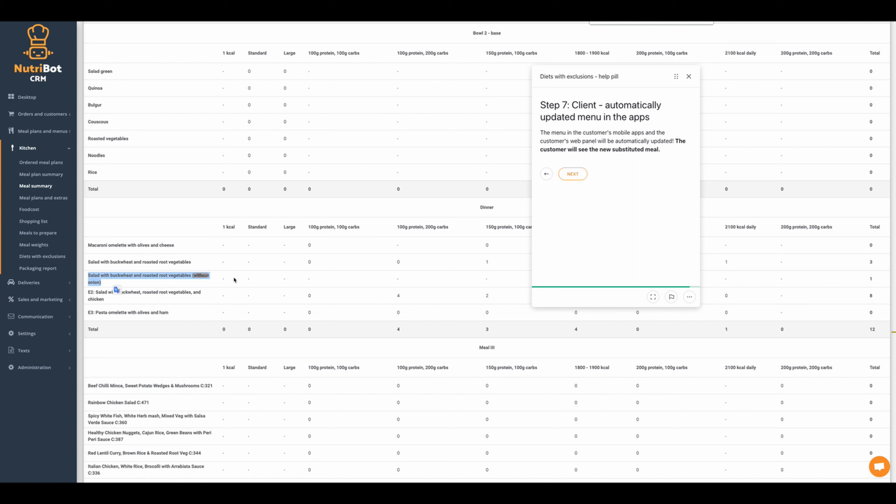
click(353, 275)
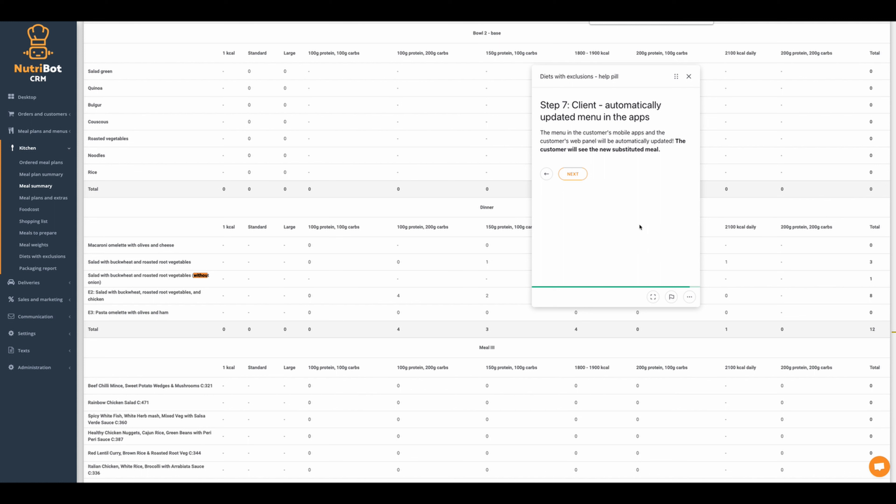
Advance the help guide to Summary and Exclusion groups and highlight the daily task of browsing "Diets with exclusions".
click(576, 174)
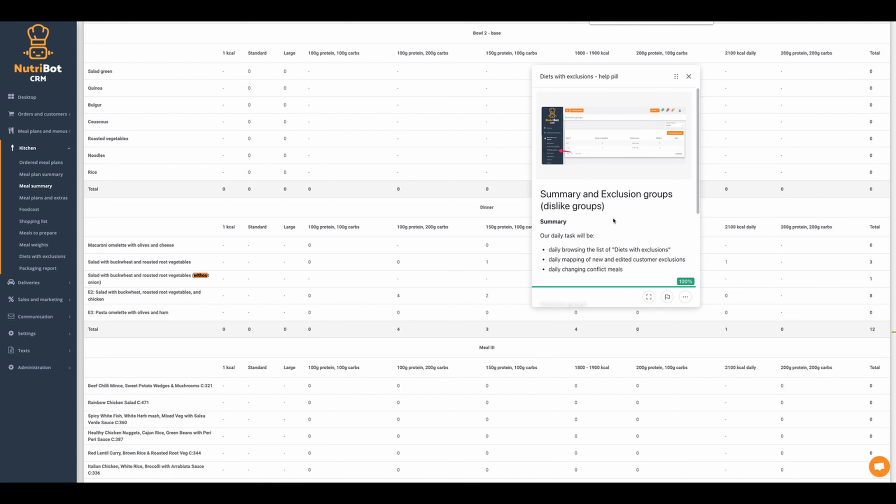
scroll(614, 222, down, 3)
scroll(614, 221, down, 1)
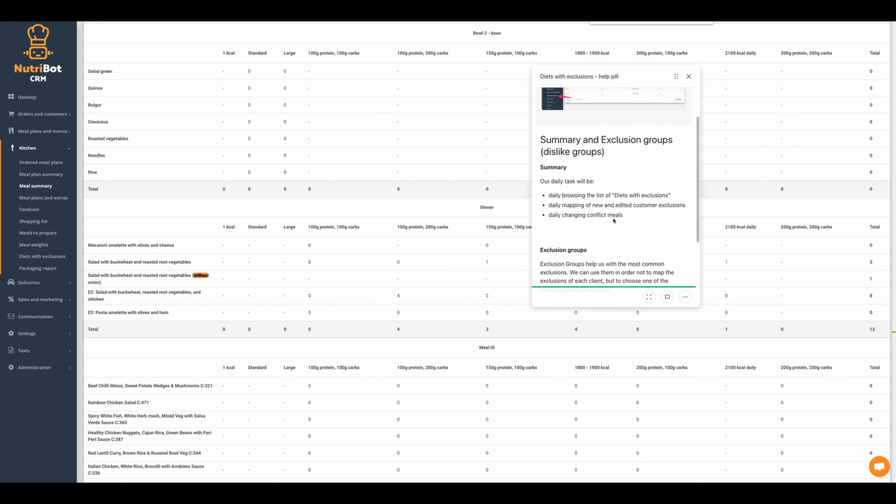
drag(571, 195, 648, 197)
Open the Diets with exclusions list and move the help guide clear of the Exclusion Status column.
click(42, 257)
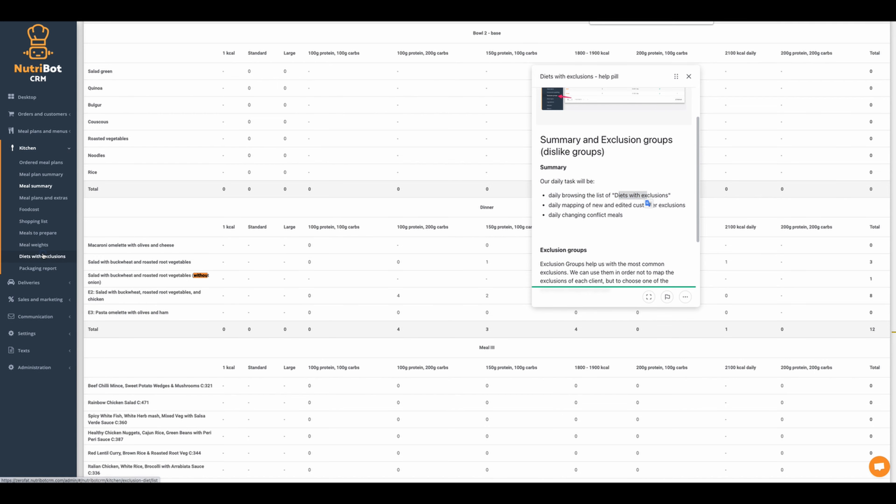
scroll(224, 227, down, 1)
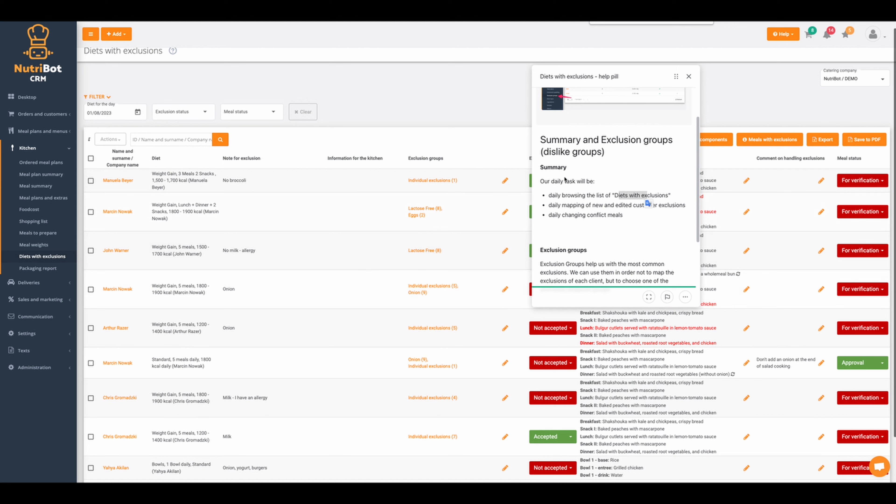
drag(676, 77, 797, 77)
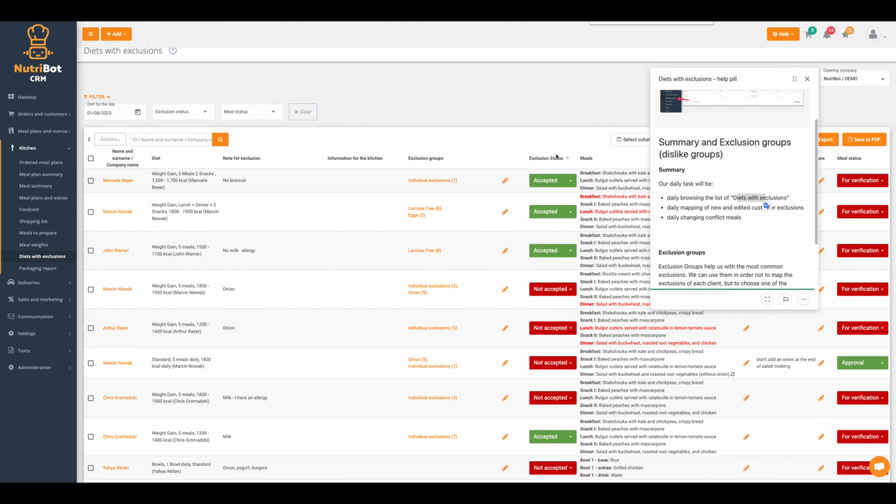
scroll(487, 286, down, 3)
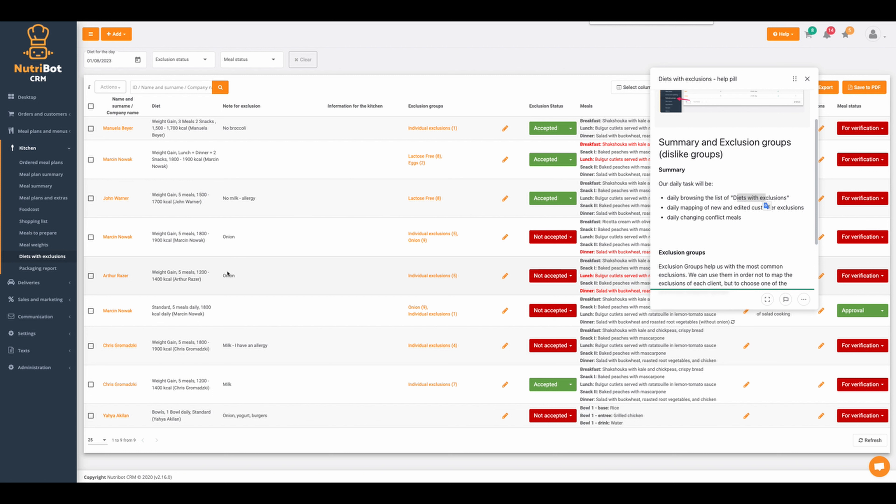
Review the exclusion details of the Weight Gain 1200-1400 kcal diet noted "Onion" and set its exclusion status to Accepted.
click(505, 275)
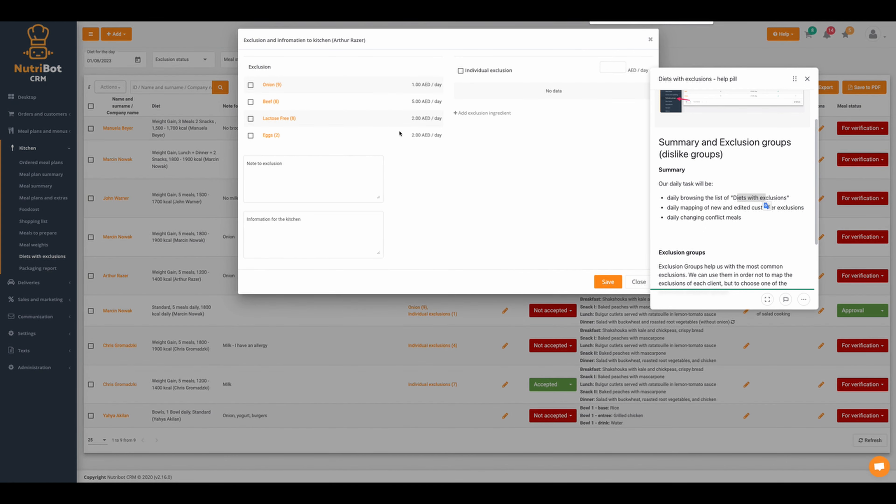
click(639, 282)
click(545, 276)
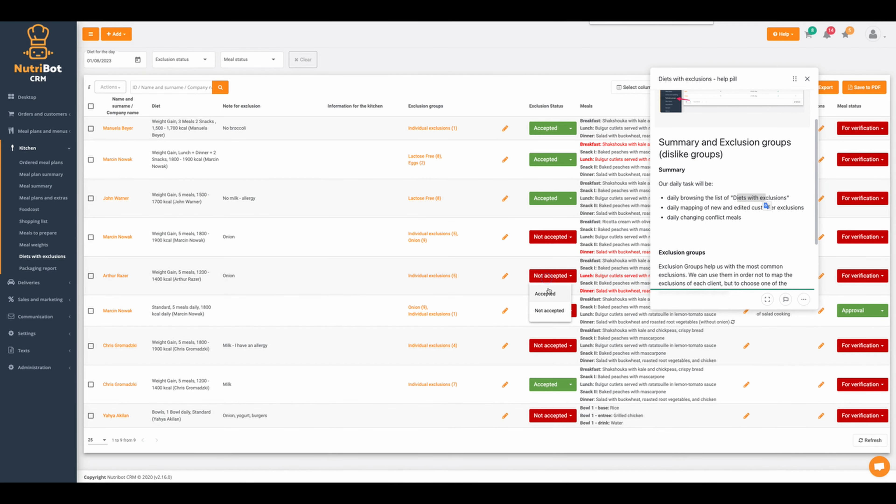
click(552, 291)
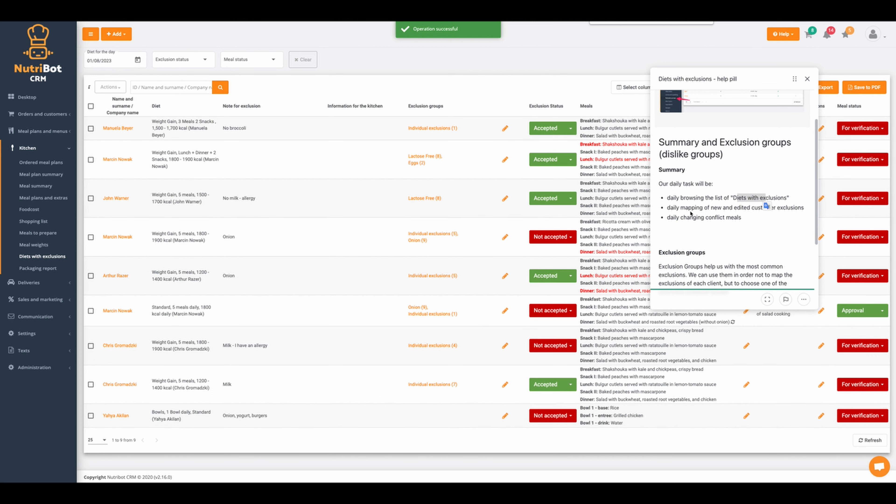
Highlight the daily exclusion-mapping task in the help guide and move the guide off the Meals column.
drag(666, 208, 788, 209)
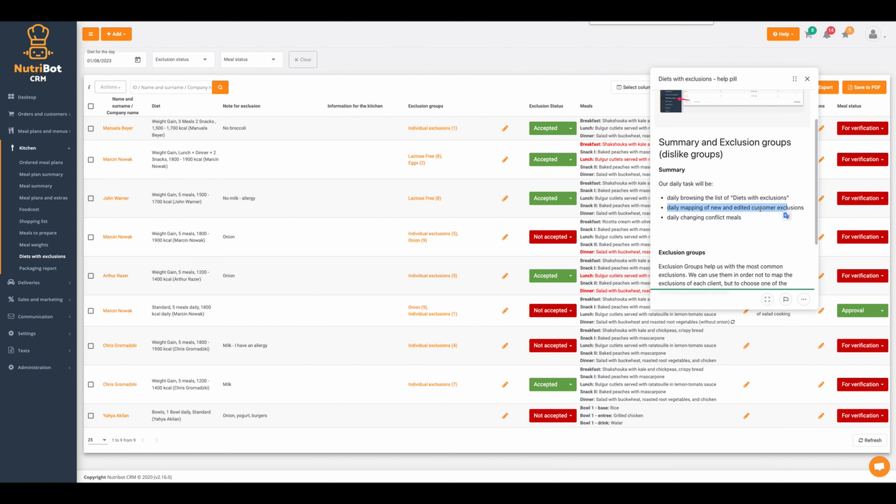
click(759, 209)
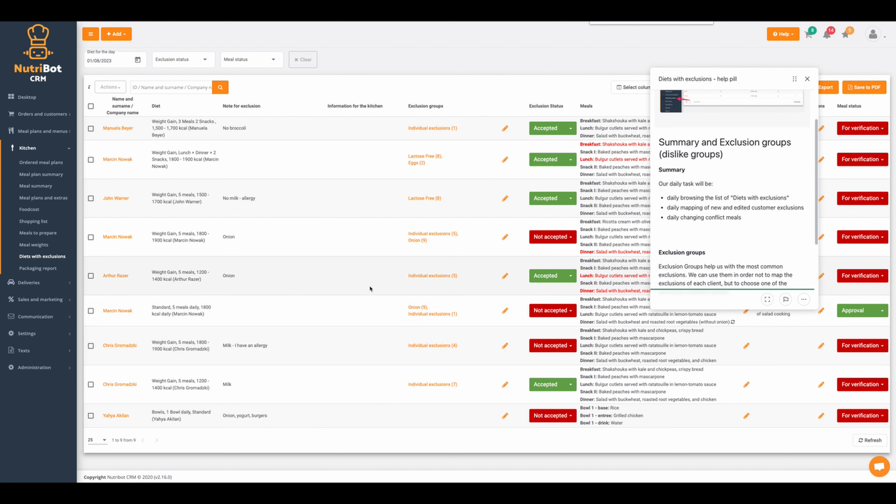
drag(795, 79, 480, 143)
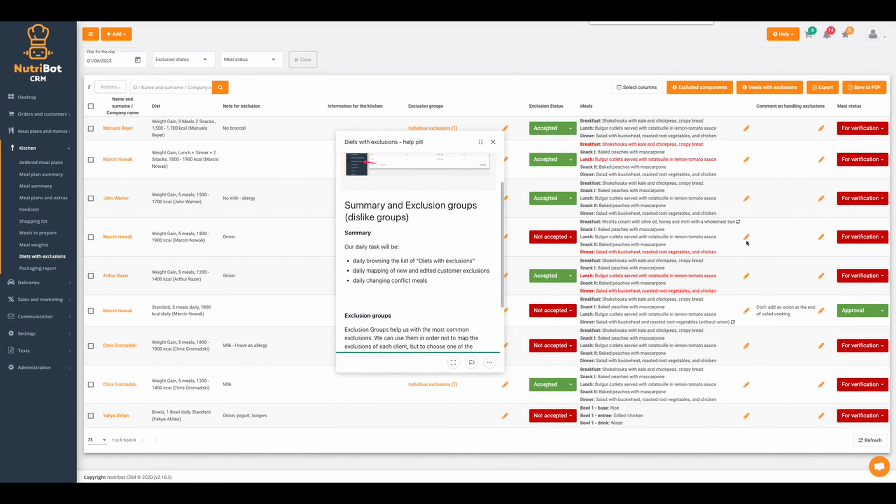
Show the diets with exclusions for 02/08/2023 and view the meal status options of the first Standard 1800 kcal diet.
click(98, 62)
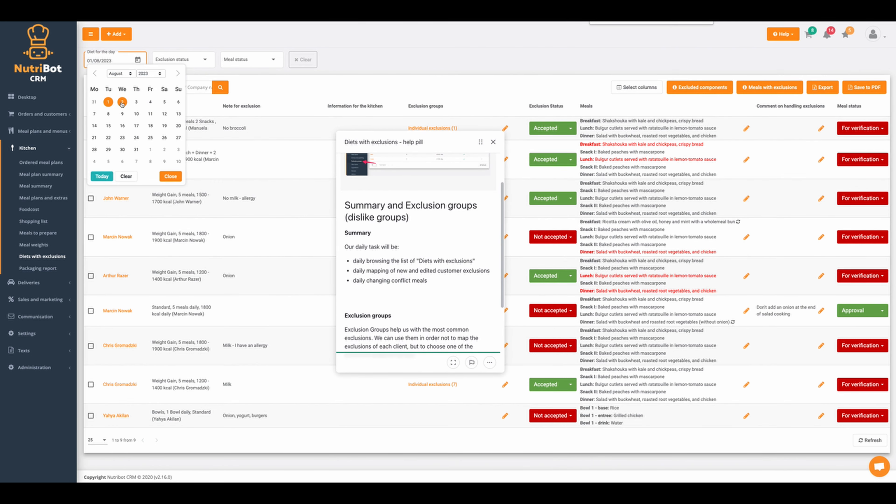
click(122, 103)
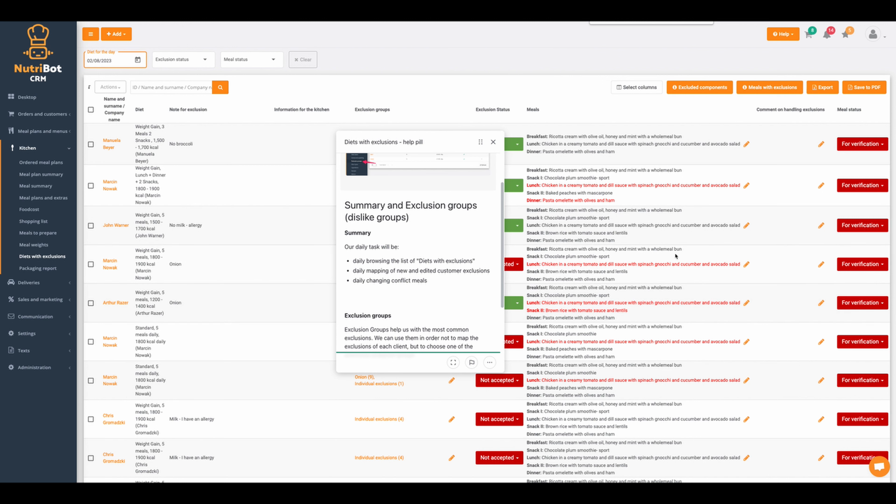
scroll(741, 270, down, 1)
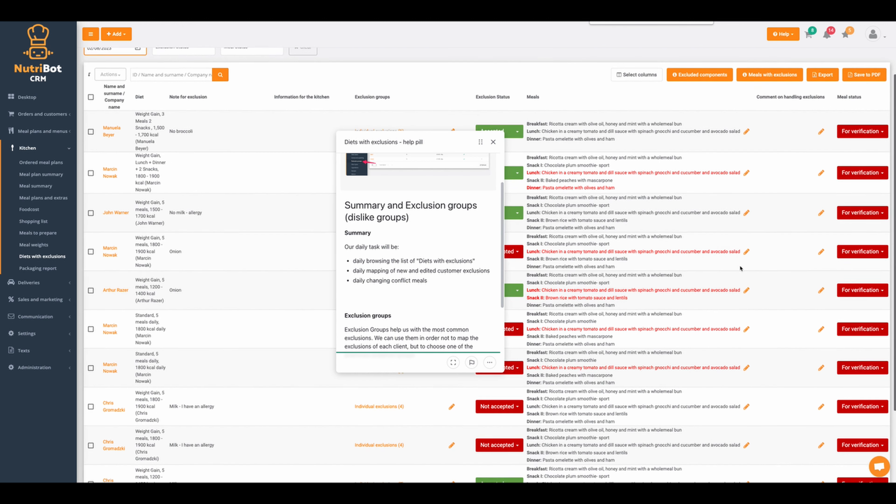
click(860, 307)
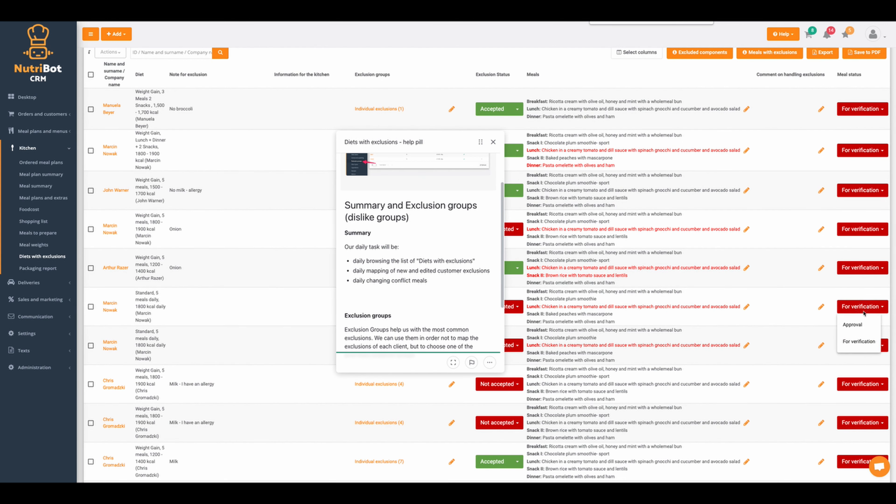
click(667, 298)
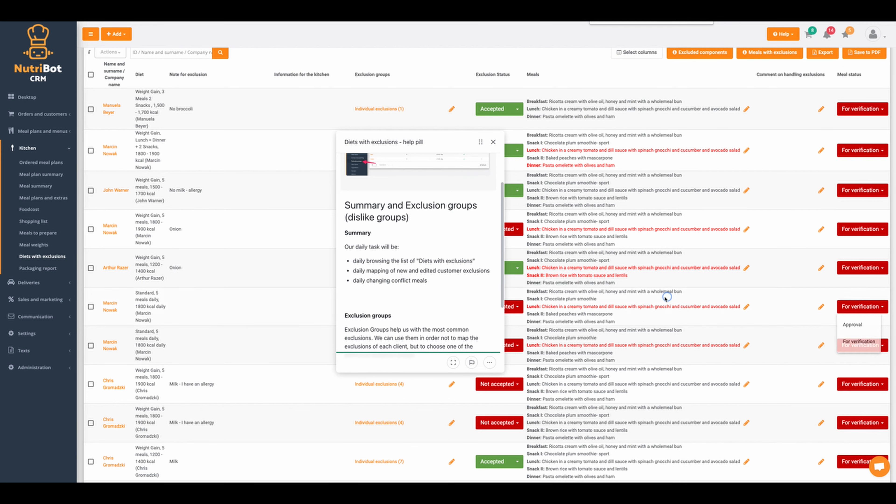
click(859, 306)
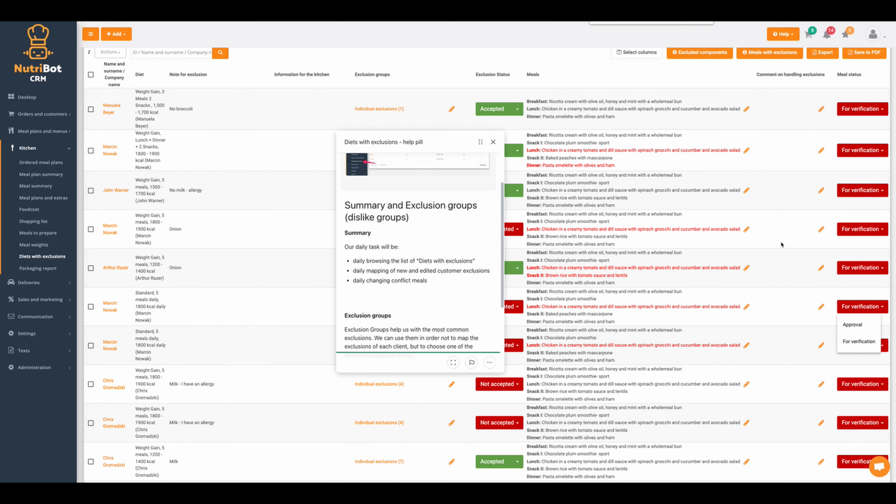
Review the excluded components for the day, moving the help guide clear of the ingredient list.
scroll(772, 254, up, 3)
click(700, 149)
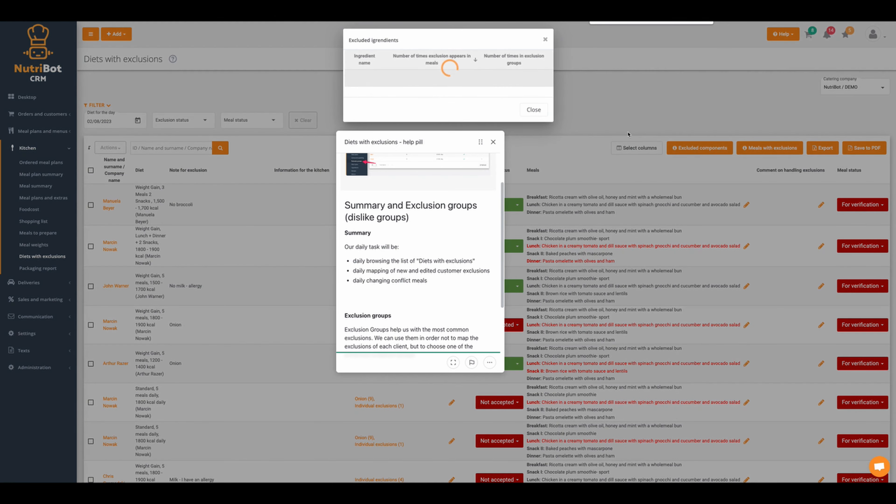
drag(471, 140, 282, 140)
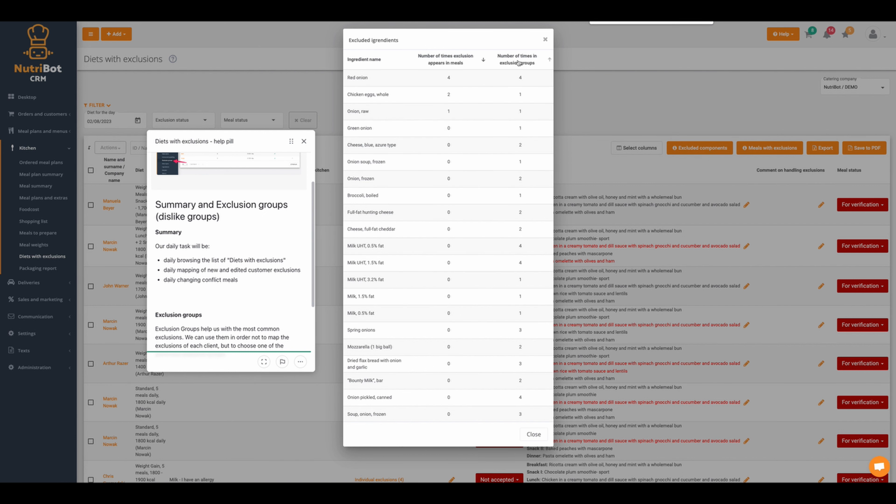
click(545, 39)
View the meals with exclusions and inspect the ingredients of the chicken in creamy tomato and dill sauce with spinach gnocchi.
click(770, 148)
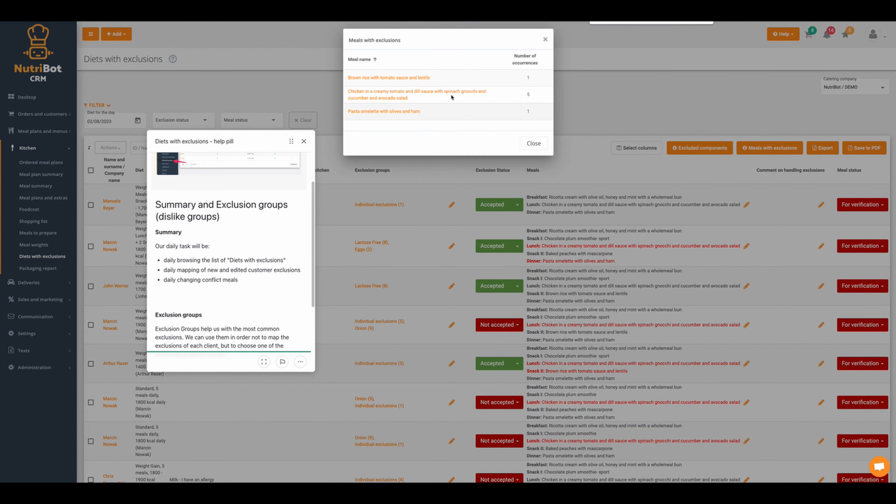
triple_click(357, 92)
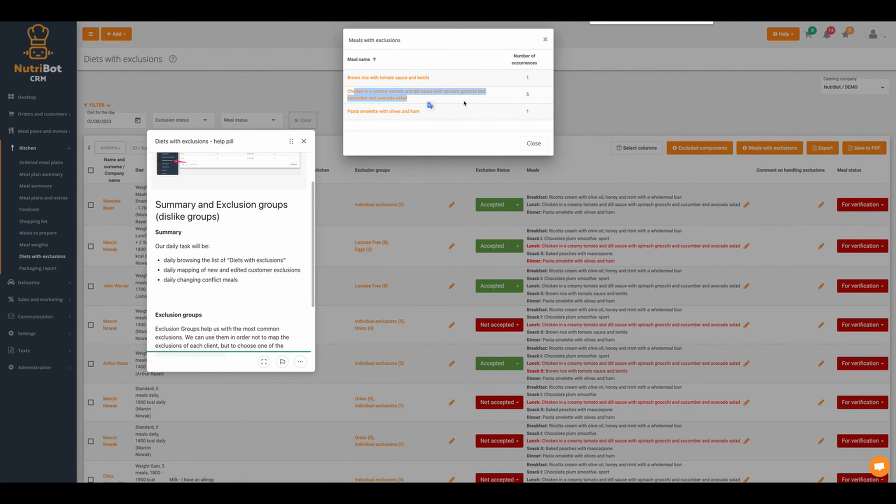
click(491, 99)
click(416, 93)
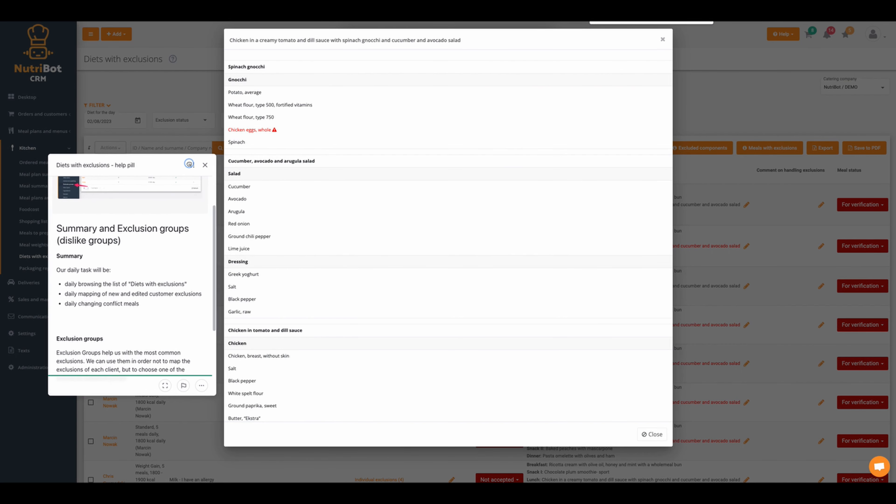
scroll(292, 210, down, 3)
scroll(275, 134, up, 3)
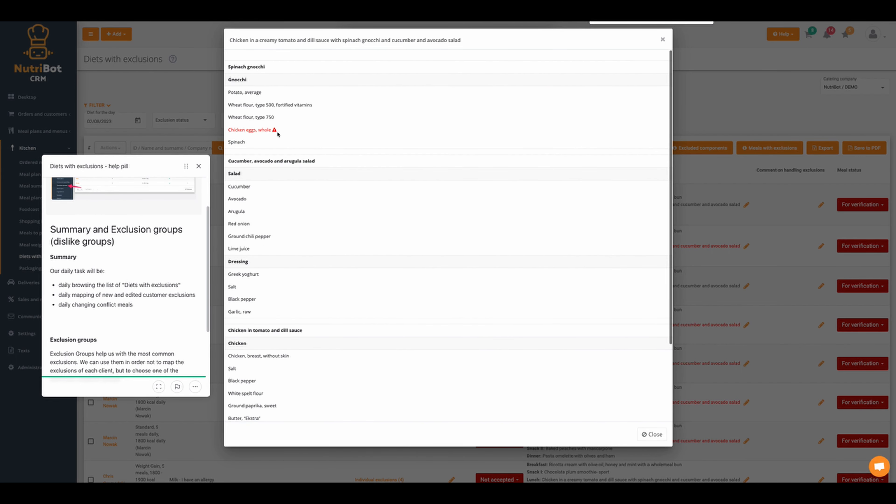
Point out the conflicting whole chicken eggs among the ingredients, then close the ingredient view and the list of meals with exclusions.
drag(237, 130, 266, 130)
click(349, 143)
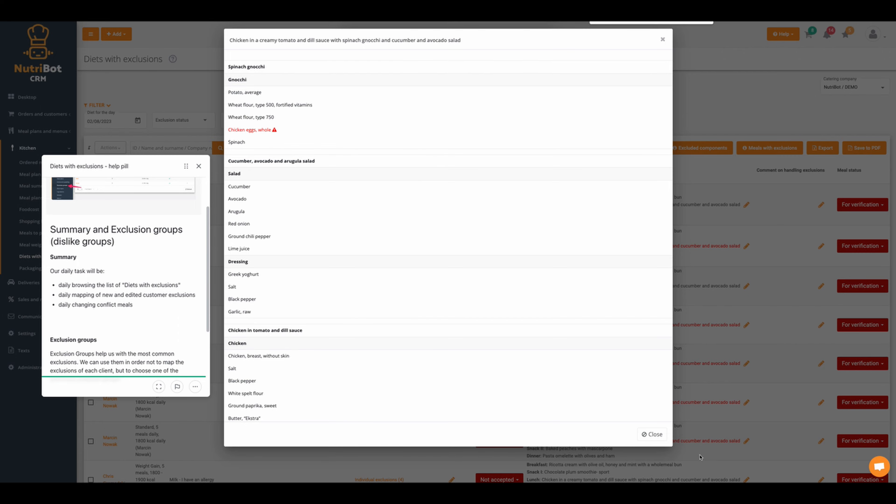
click(653, 435)
click(371, 93)
click(652, 434)
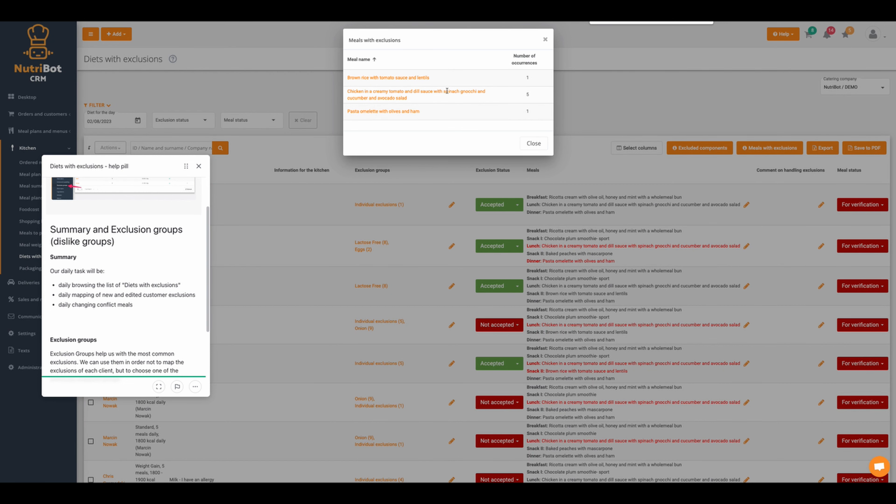
click(531, 143)
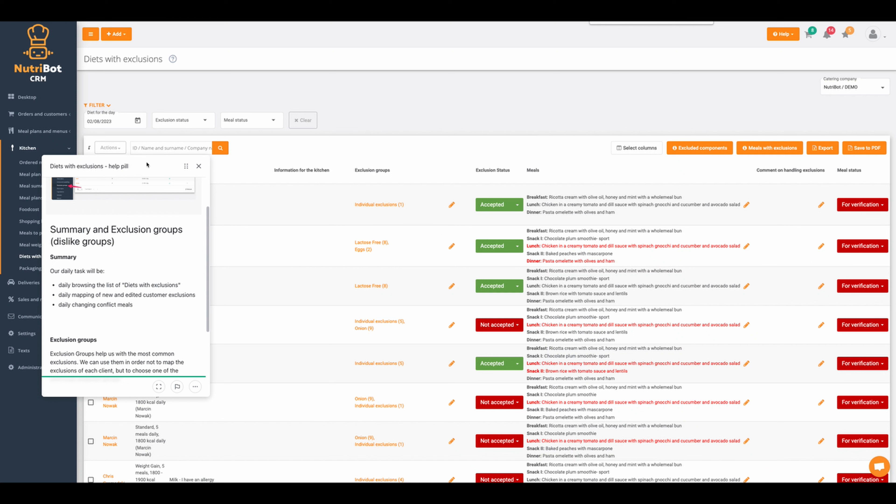
Read the Exclusion groups section of the help guide and look through the diets with exclusions for the day.
drag(186, 166, 520, 96)
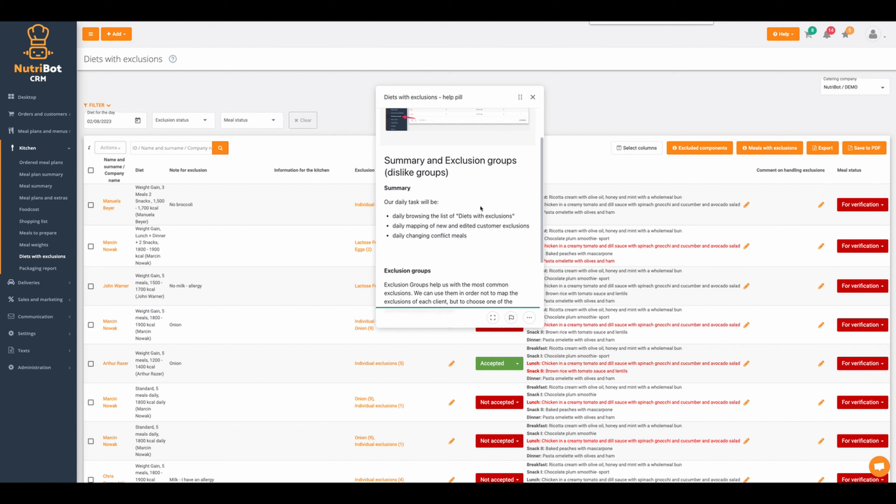
scroll(478, 208, down, 3)
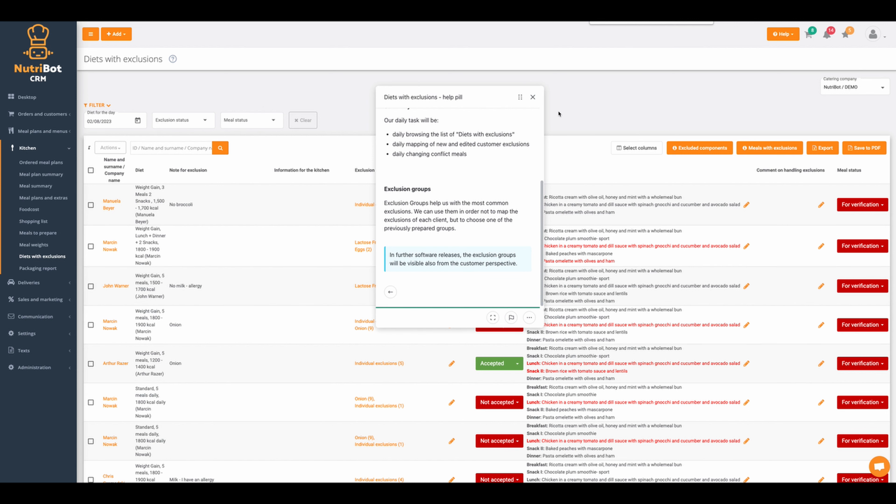
drag(520, 97, 748, 79)
scroll(395, 321, down, 5)
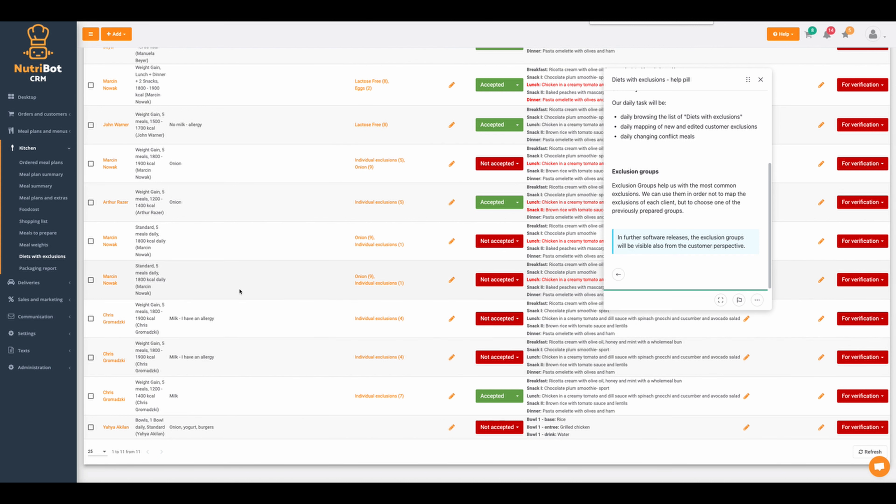
scroll(239, 301, up, 1)
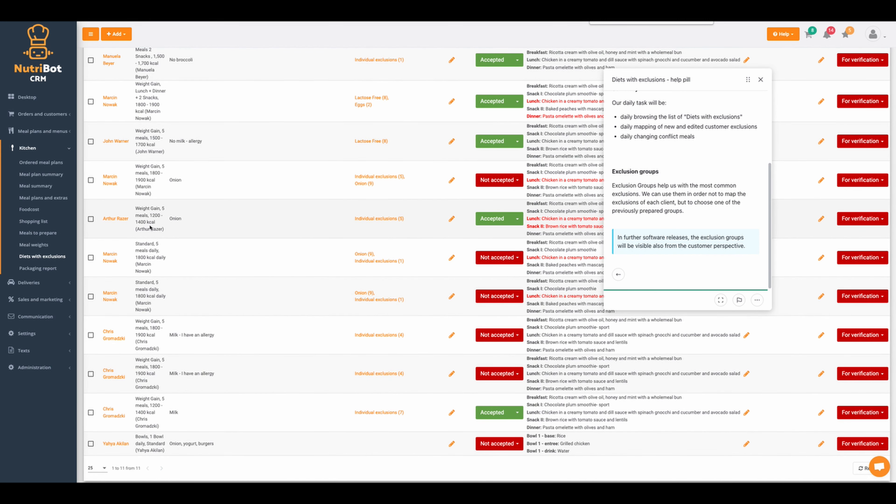
Review the individual exclusions and the Onion group for the Weight Gain 1200-1400 kcal diet noted "Onion", moving the help guide clear.
click(451, 219)
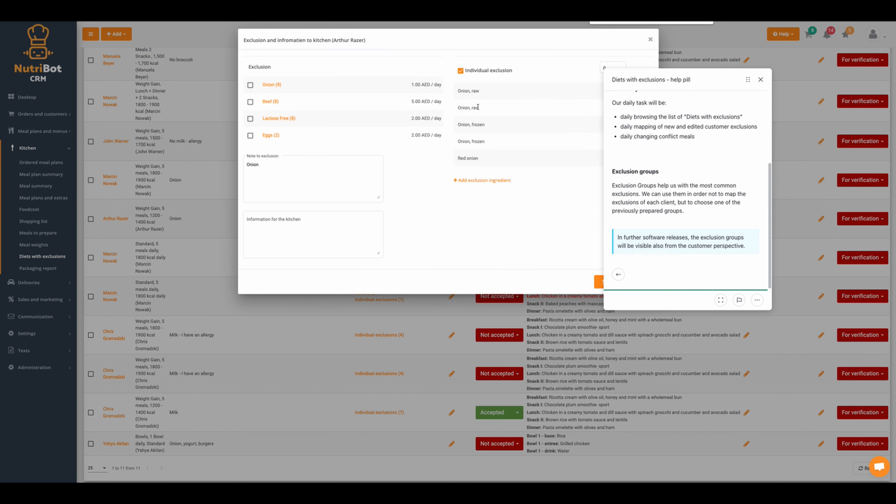
drag(747, 78, 821, 100)
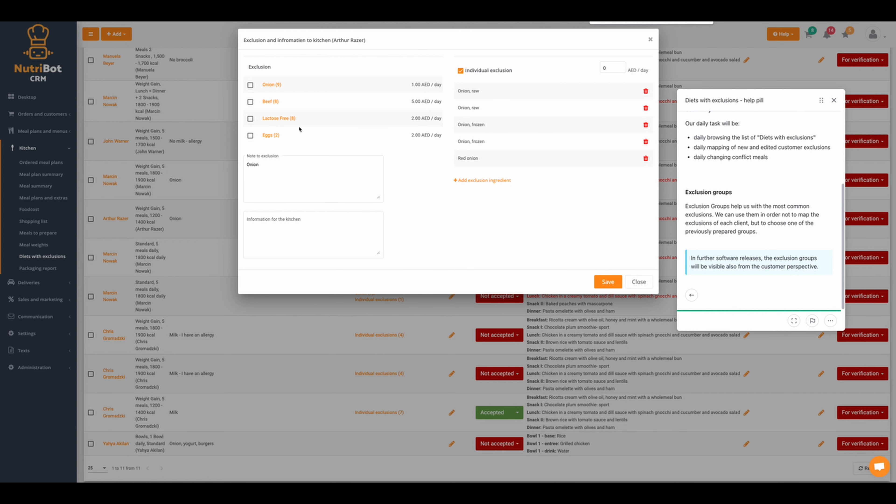
click(272, 85)
click(571, 254)
click(639, 282)
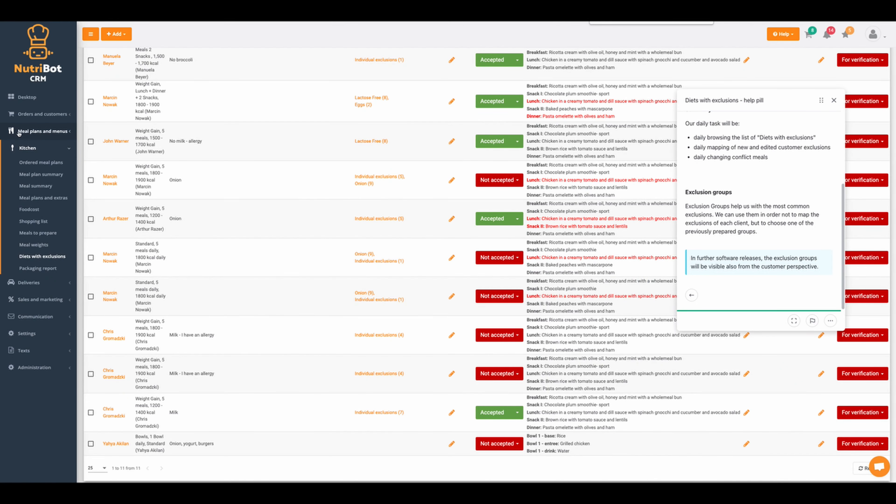
View the list of exclusion groups and the form for adding a group, then leave the form without saving.
click(36, 135)
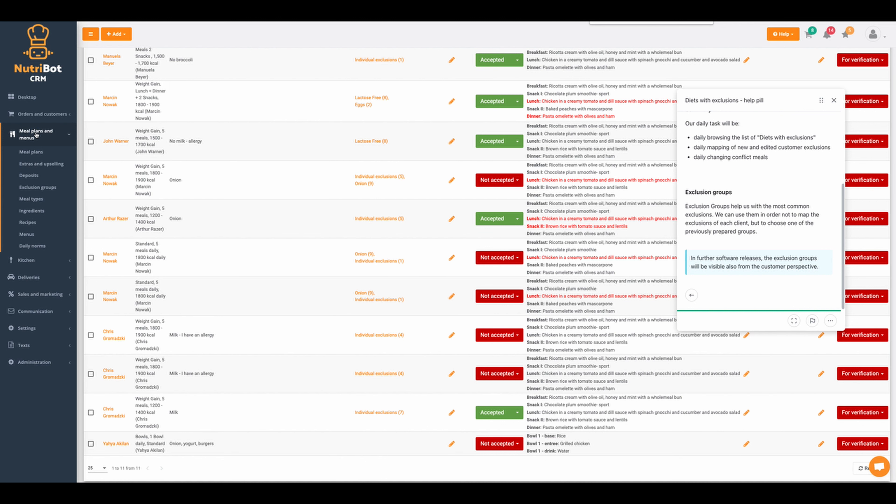
click(44, 190)
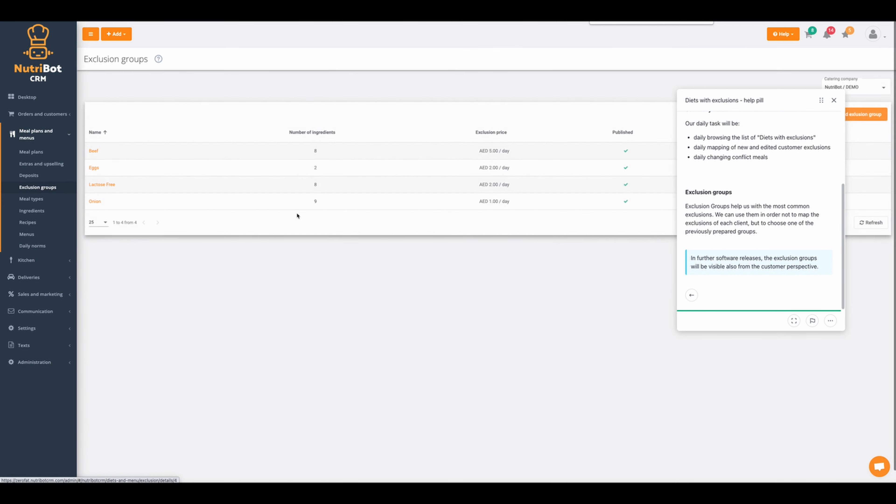
click(861, 117)
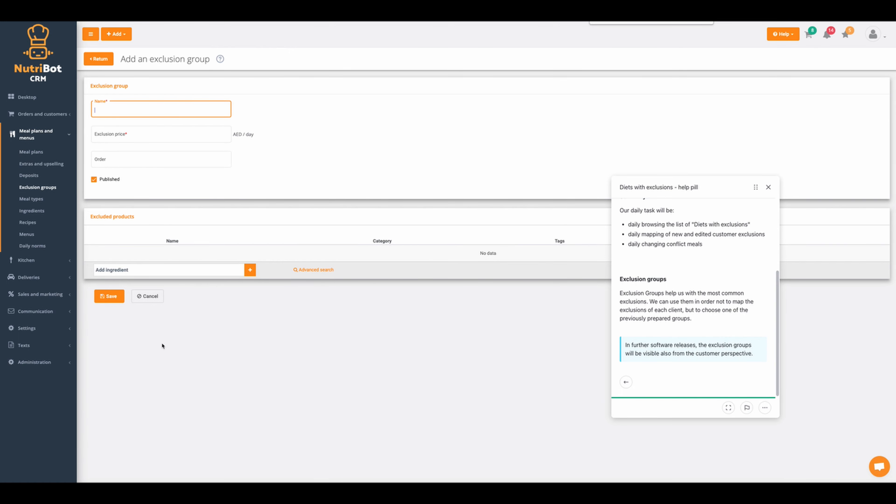
click(148, 296)
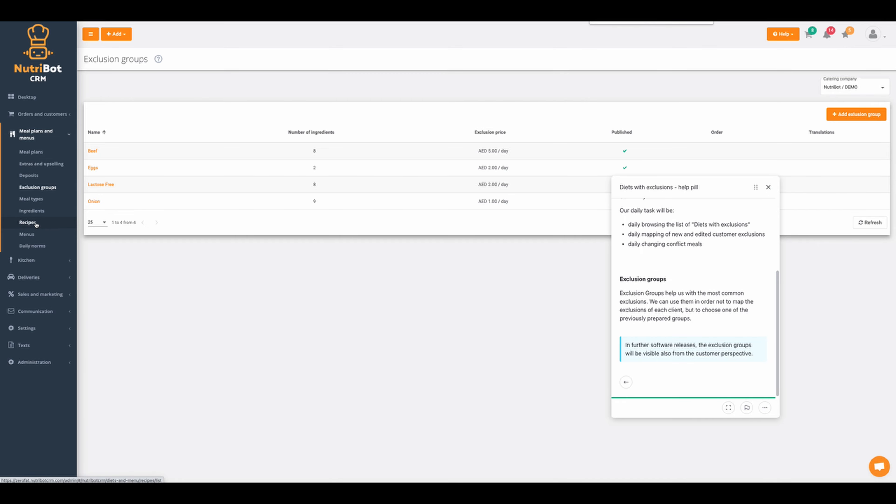
In Diets with exclusions, add the Onion group to the Weight Gain 1200-1400 kcal diet noted "Onion", save it and move the help guide aside.
click(28, 261)
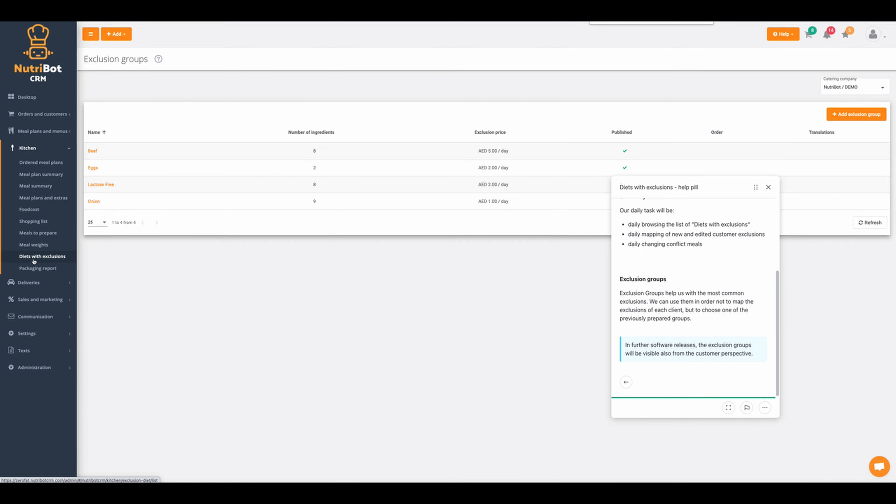
click(34, 260)
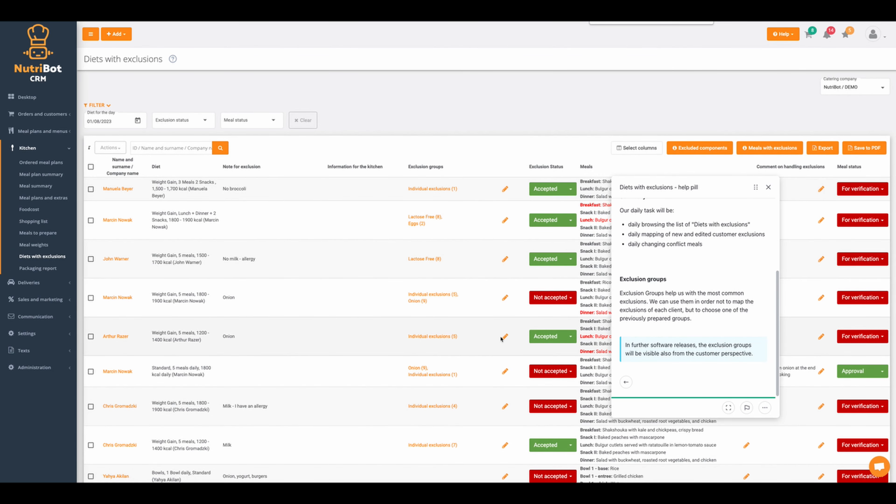
click(505, 337)
click(251, 85)
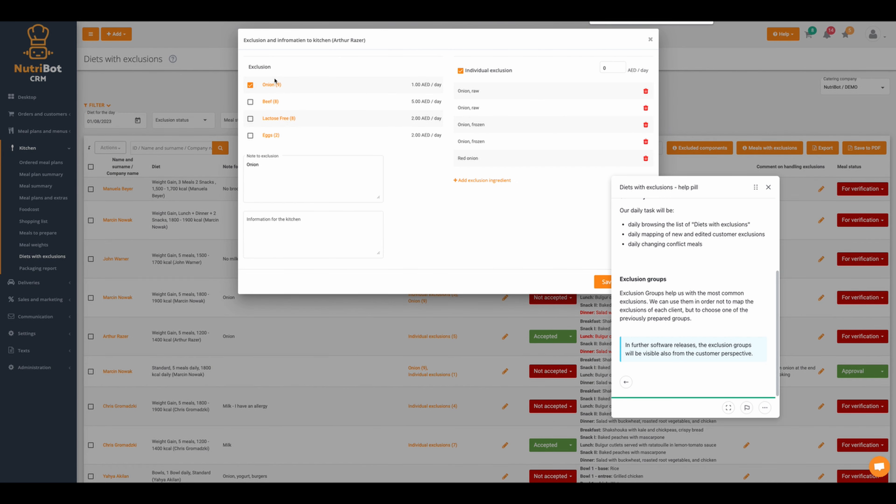
drag(756, 187, 836, 241)
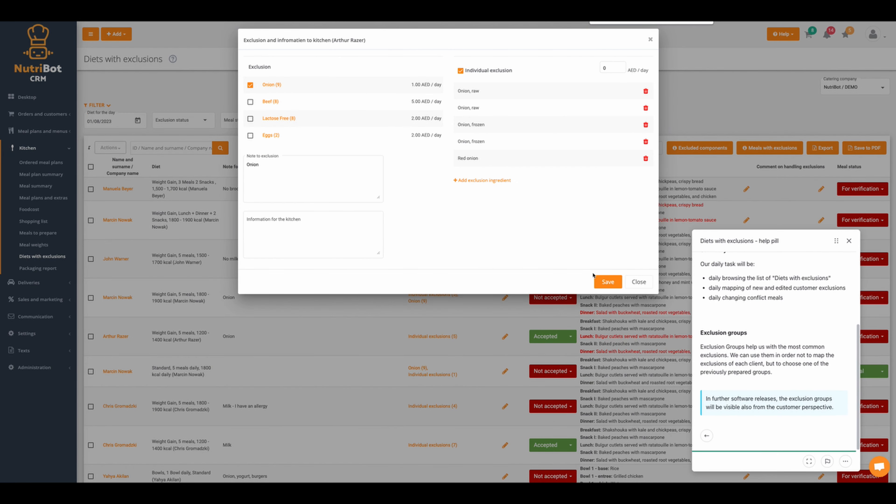
click(608, 281)
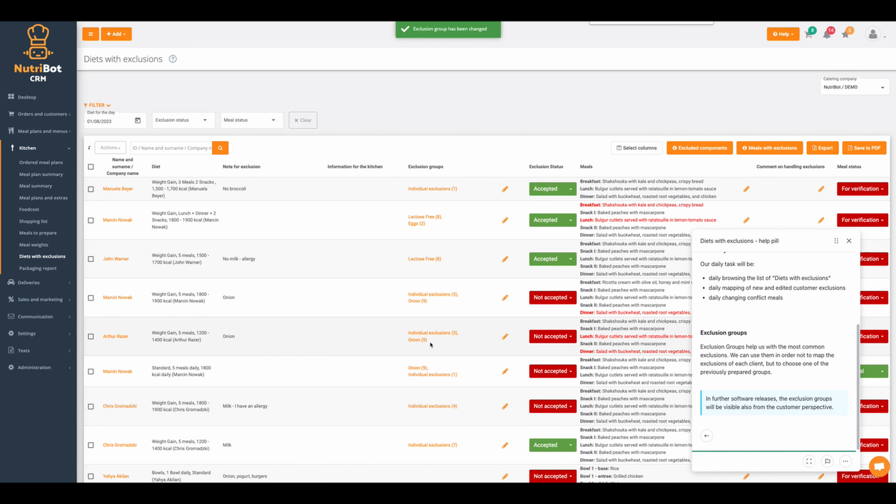
scroll(733, 360, down, 1)
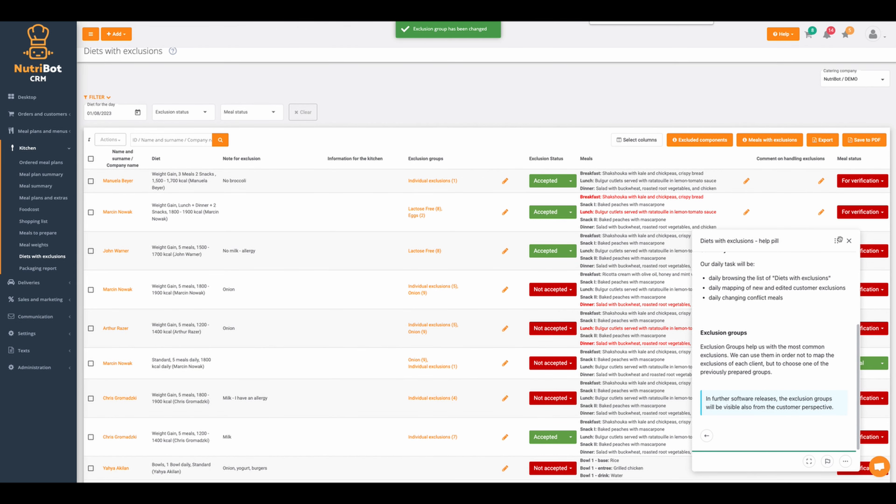
drag(834, 241, 601, 110)
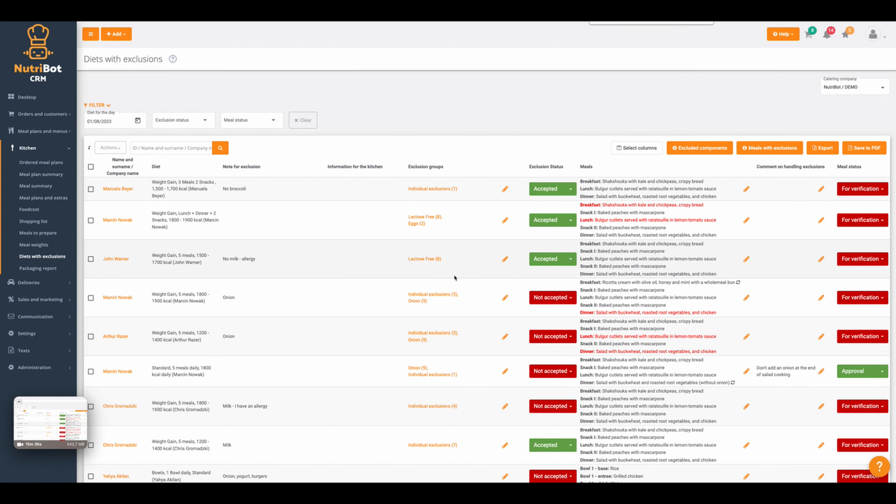
Export the 01/08/2023 exclusions with the preselected columns to Exclusion_2023-08-01 (1).pdf in the Temporary folder and open the file.
click(861, 148)
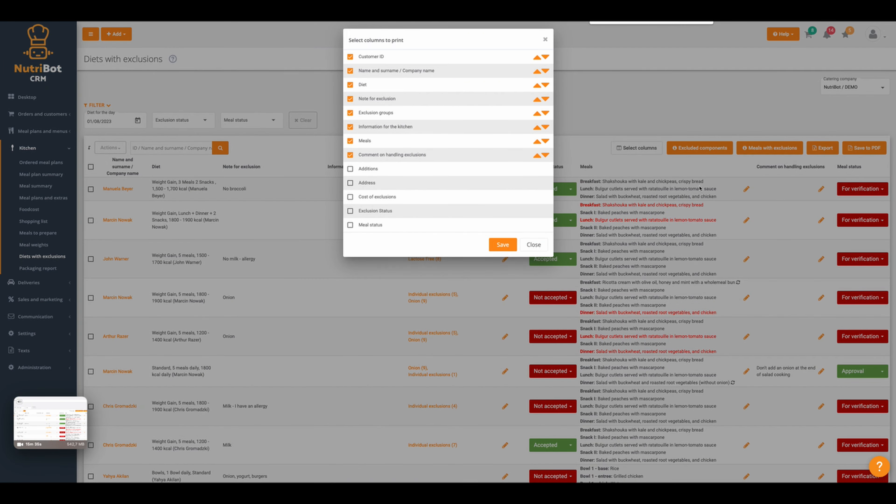
click(504, 245)
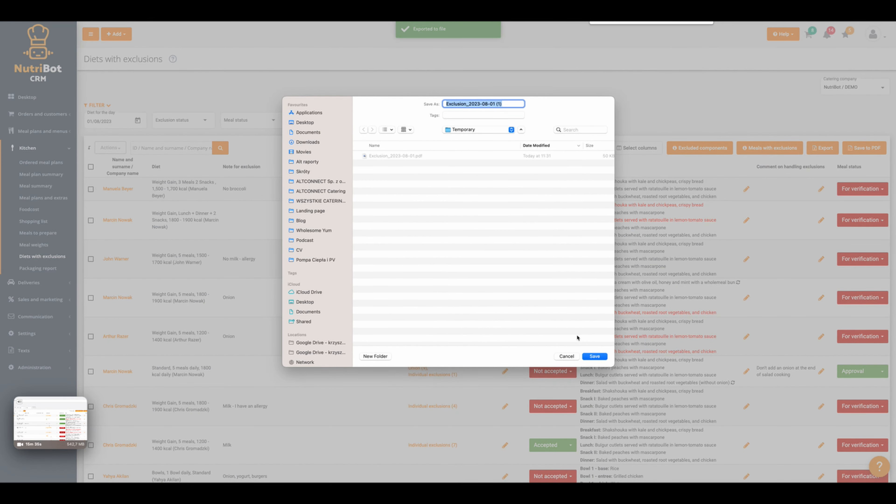
click(594, 357)
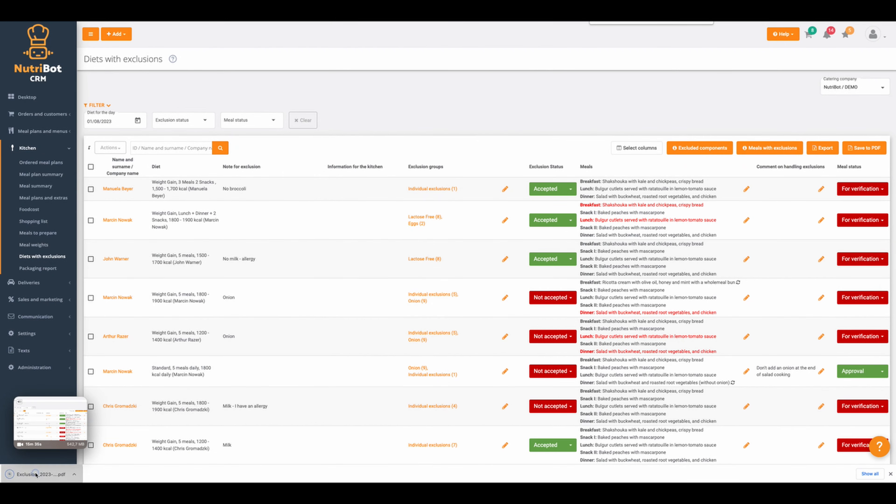
click(35, 474)
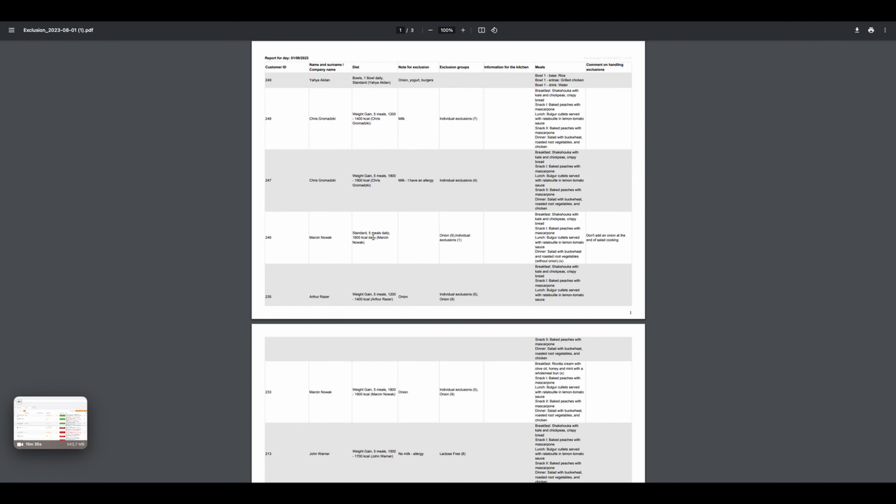